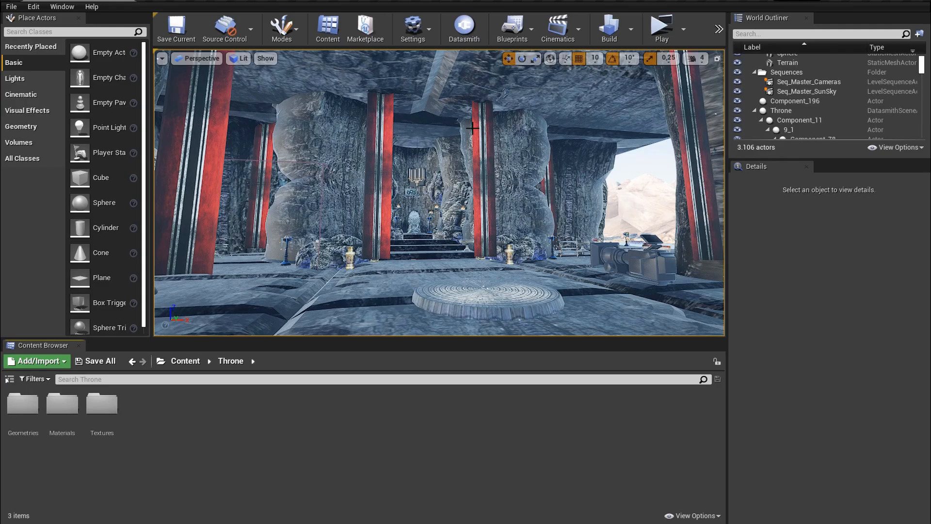
- Create an Img Media Source asset named test in the Throne folder
right_click(230, 423)
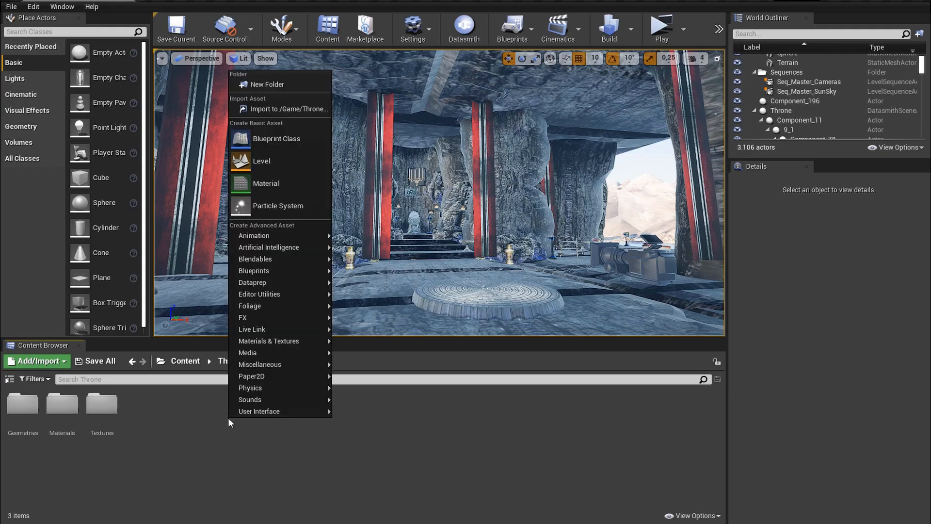
mouse_move(261, 354)
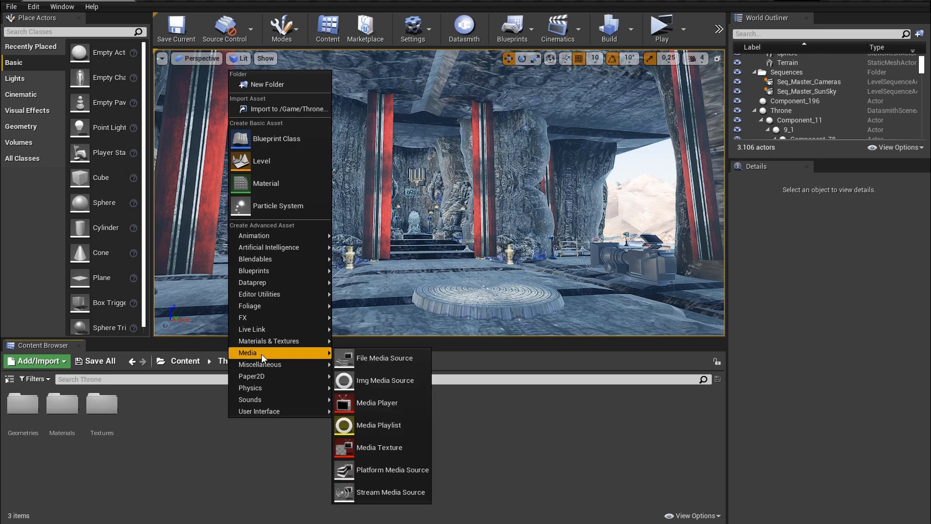
left_click(388, 385)
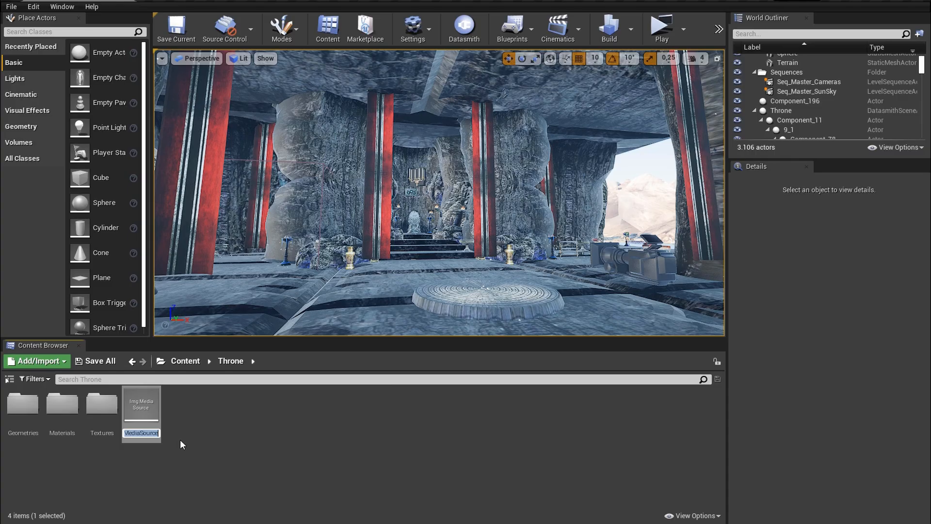
type("test")
key("Return")
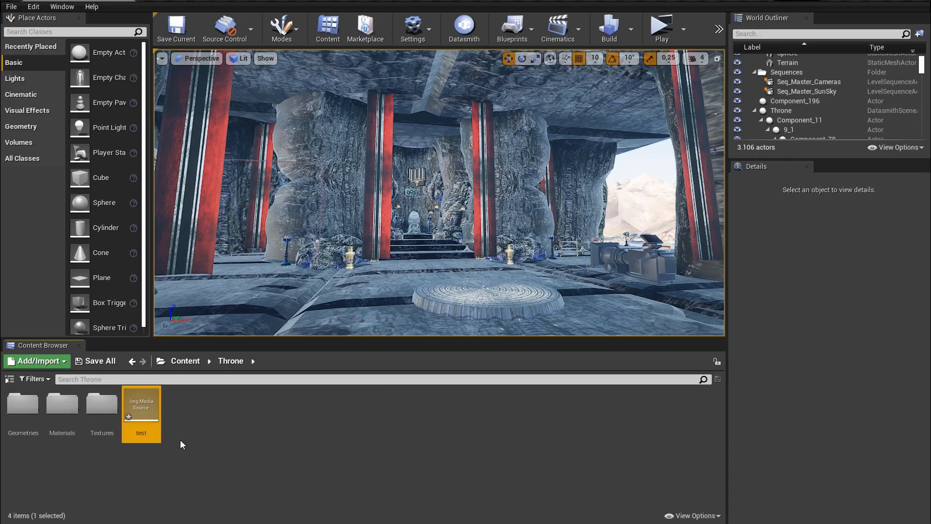
- Set the test source's sequence path to the desktop folder jpeg sequence using frame 0001, and save the asset
double_click(138, 404)
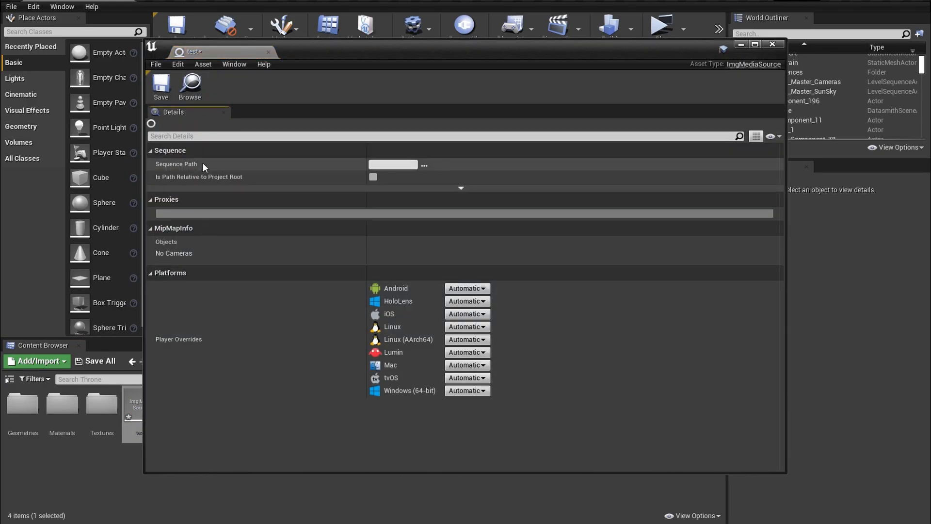
left_click(424, 166)
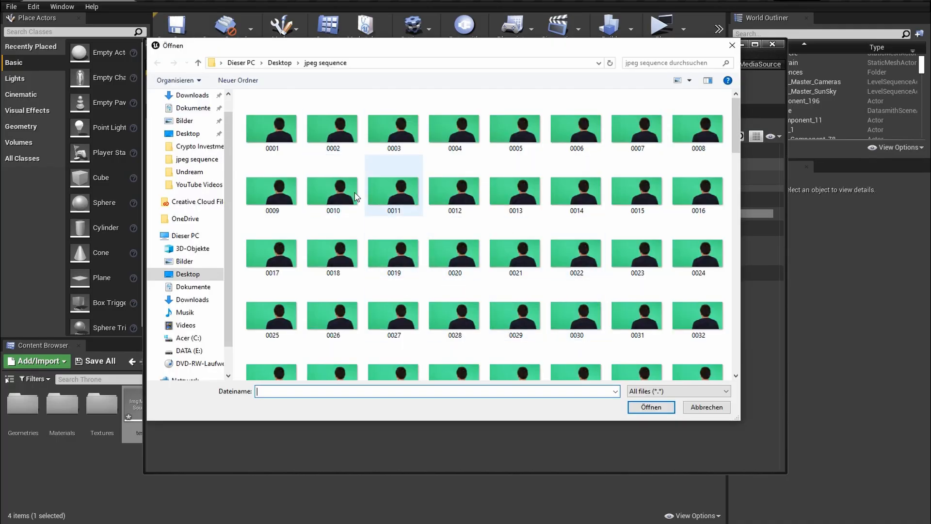
left_click(258, 127)
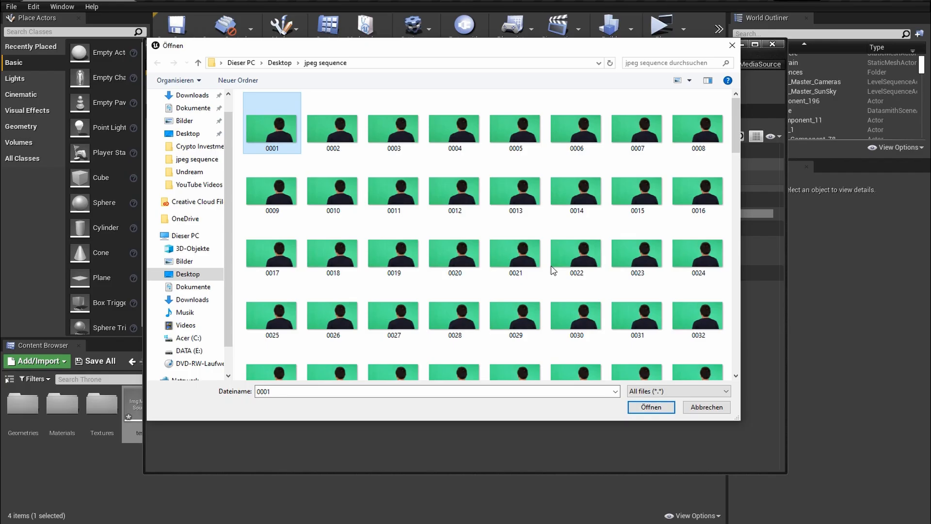
left_click(651, 407)
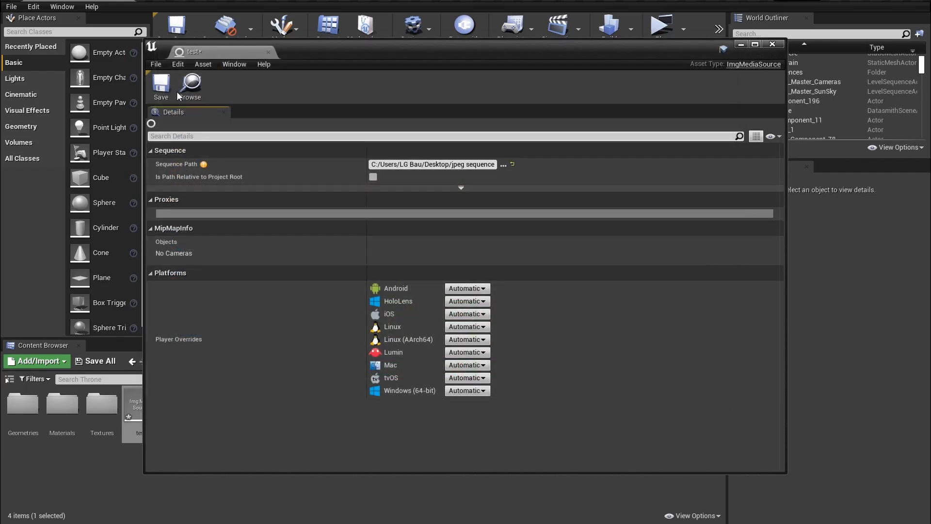
left_click(162, 85)
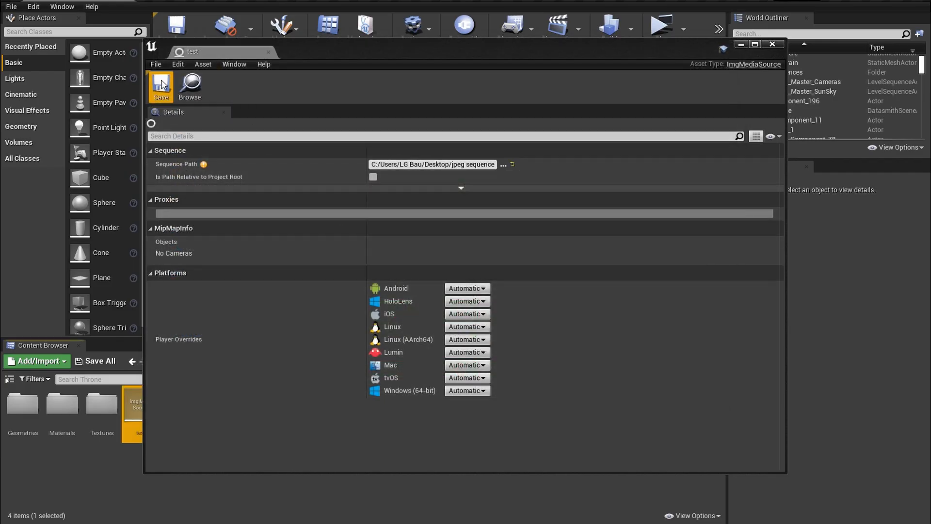
left_click(771, 43)
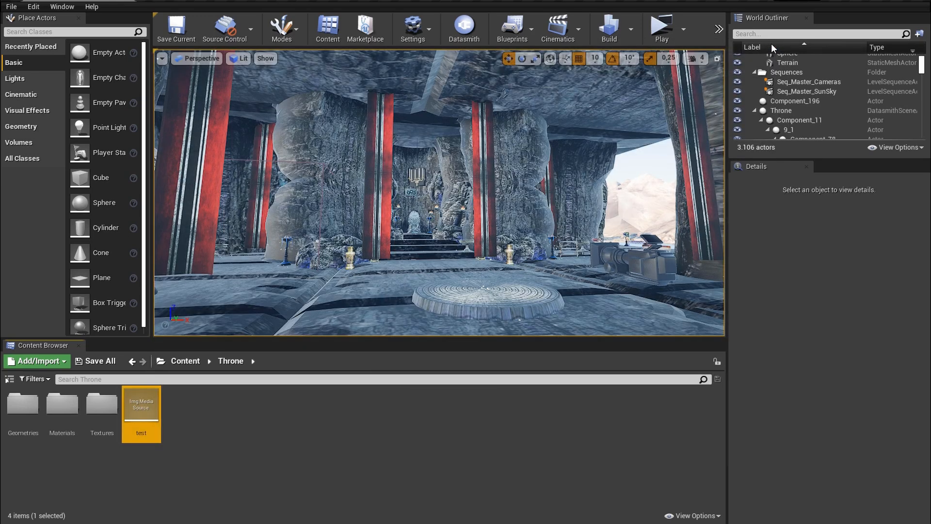
- Create a Media Player with a linked video output MediaTexture asset, keeping the default name
right_click(236, 411)
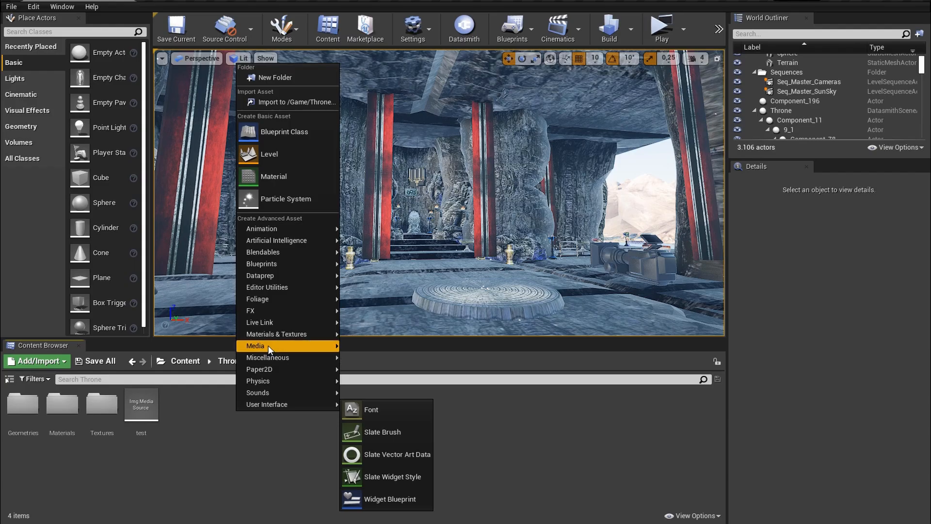
mouse_move(271, 345)
left_click(406, 395)
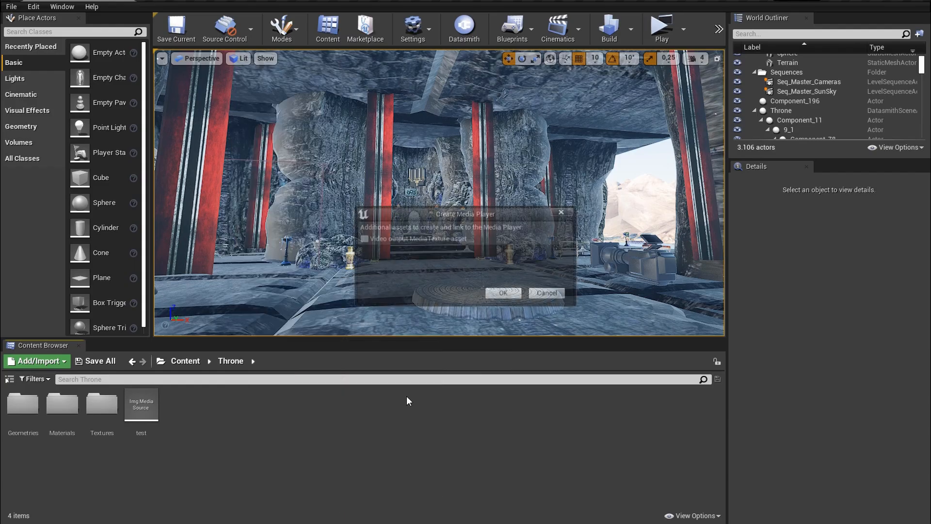
left_click(362, 238)
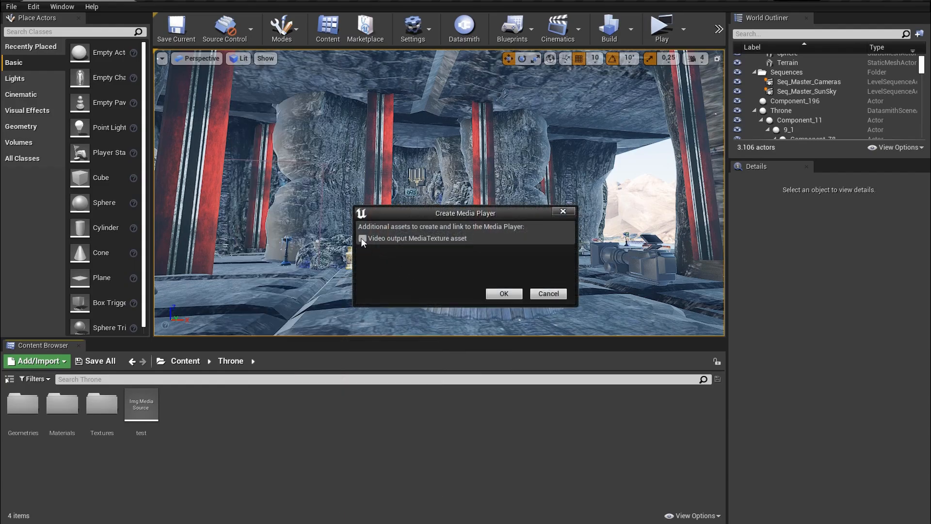
left_click(504, 293)
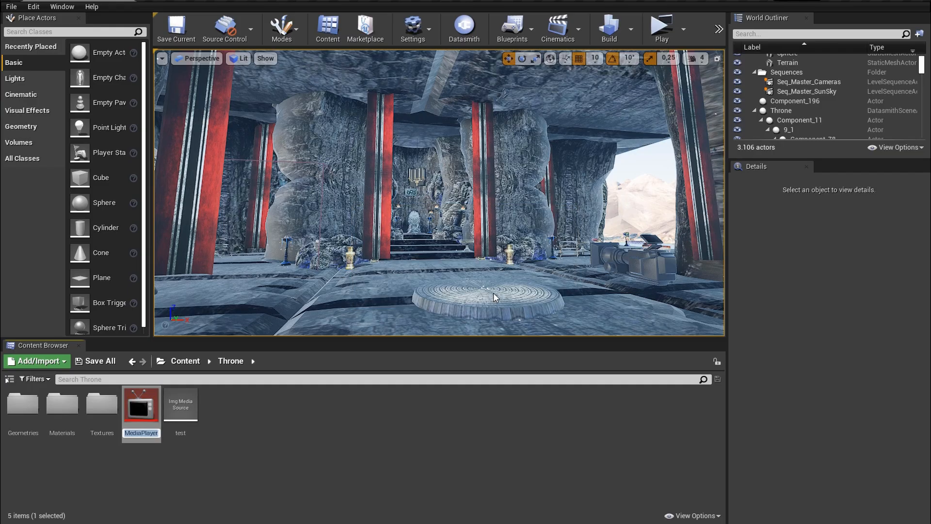
left_click(171, 490)
- Load the test media source into the new media player so it plays, and minimize the player's editor
double_click(148, 402)
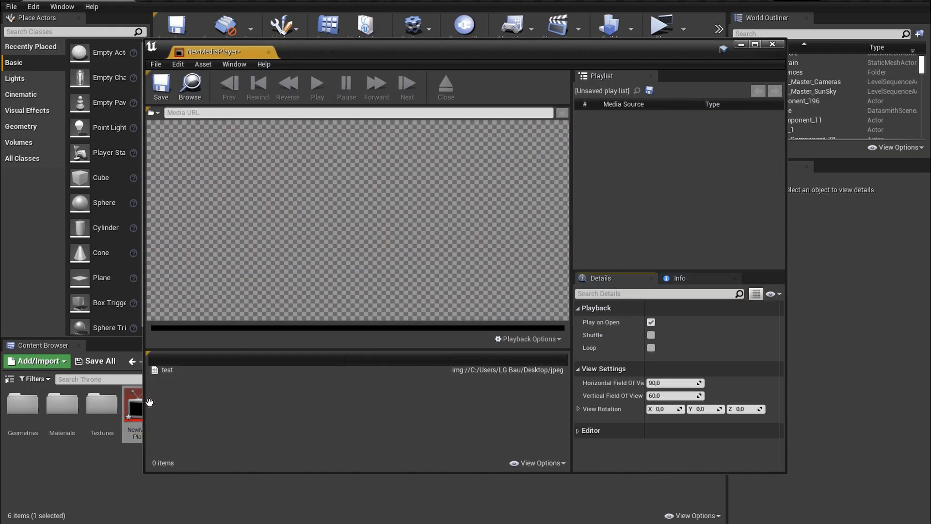
double_click(170, 369)
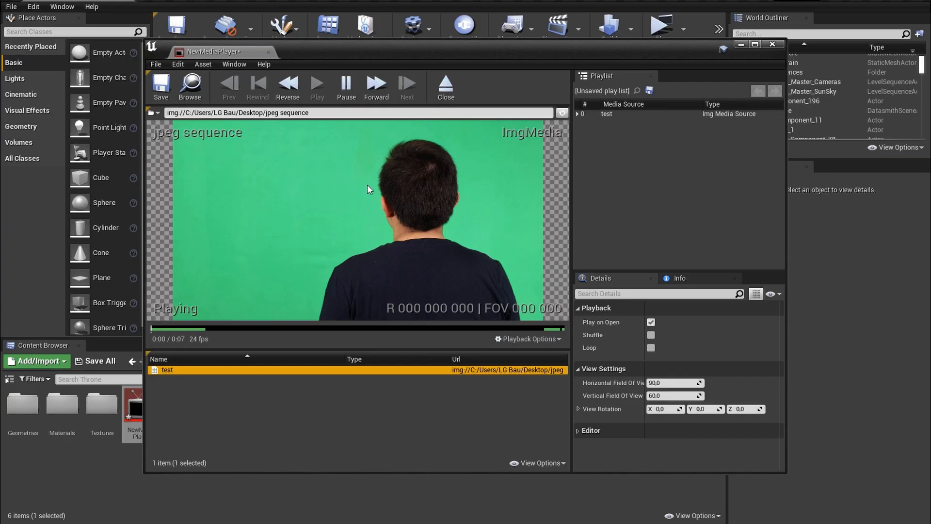
left_click(741, 45)
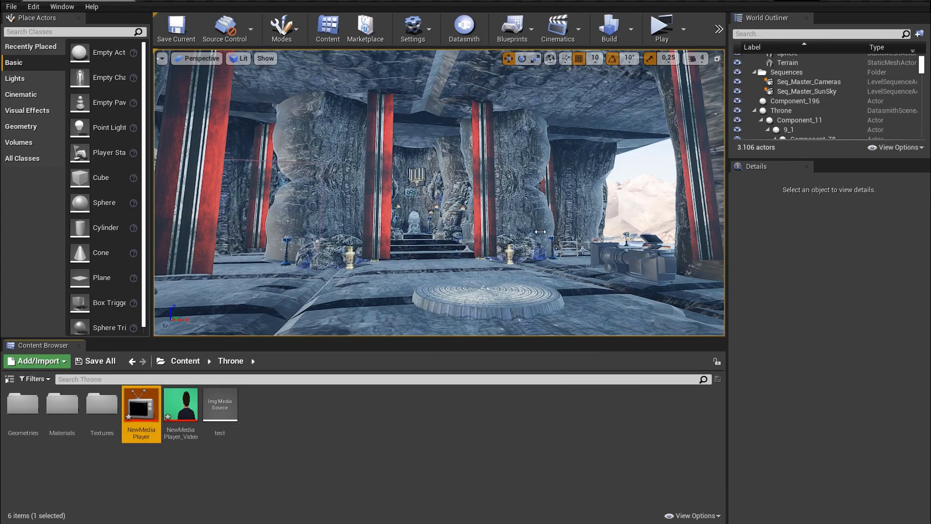
left_click(293, 445)
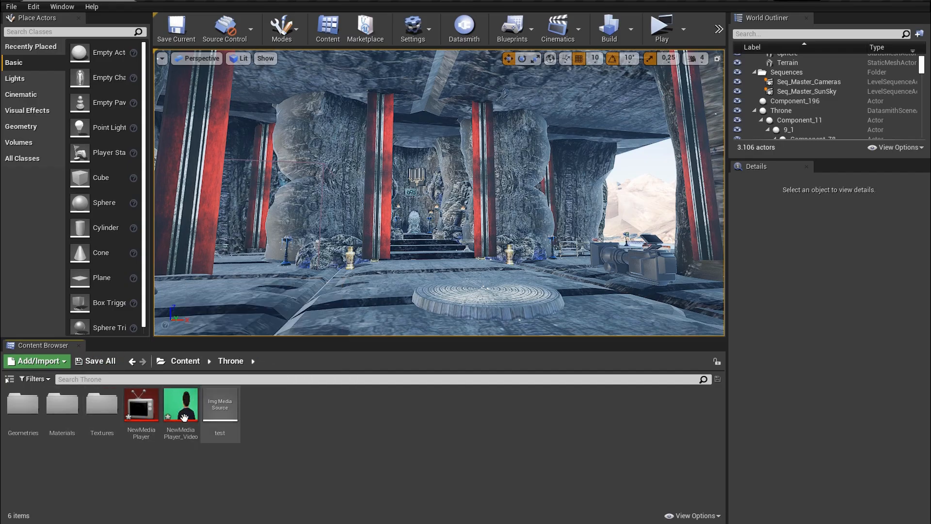
- Place a Plane above the round platform, raised to Z 1600, rotated 90° about X and scaled uniformly to 3.75
mouse_move(185, 417)
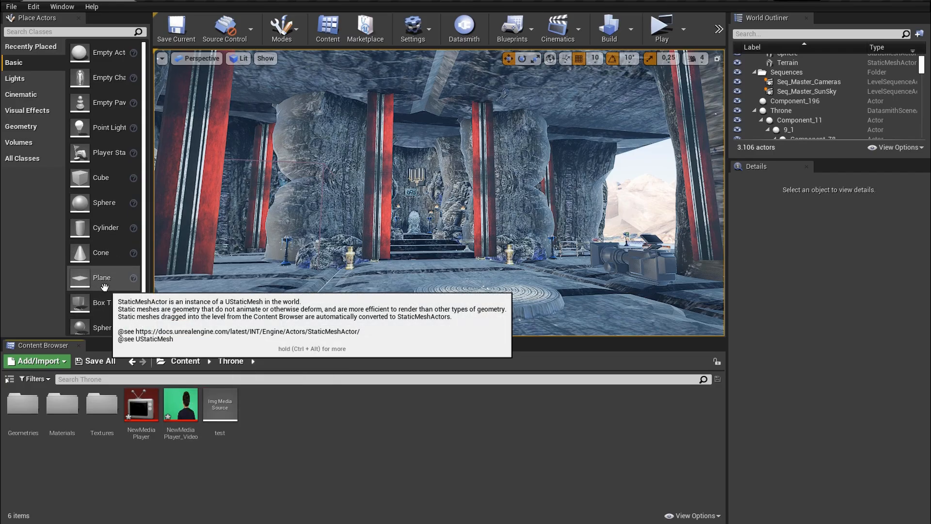
left_click_drag(104, 287, 489, 290)
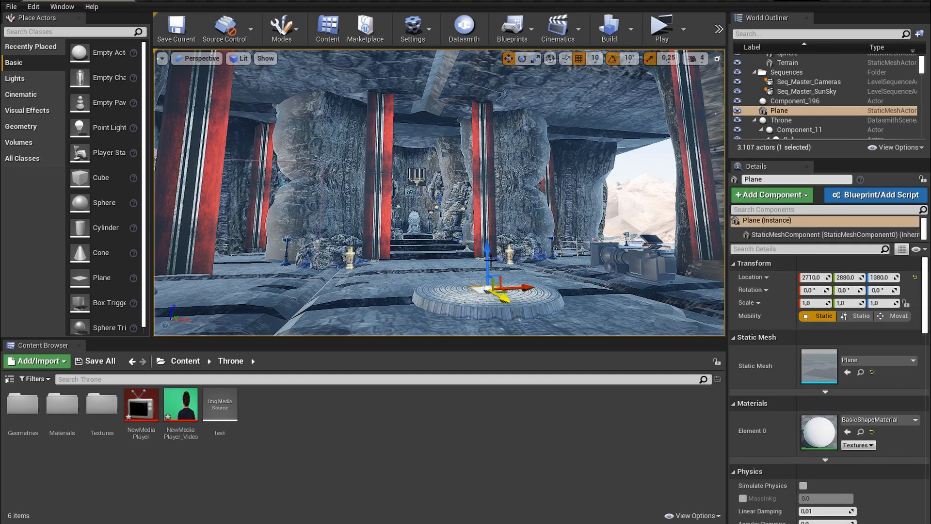
left_click_drag(488, 256, 484, 199)
key("e")
key("r")
key("w")
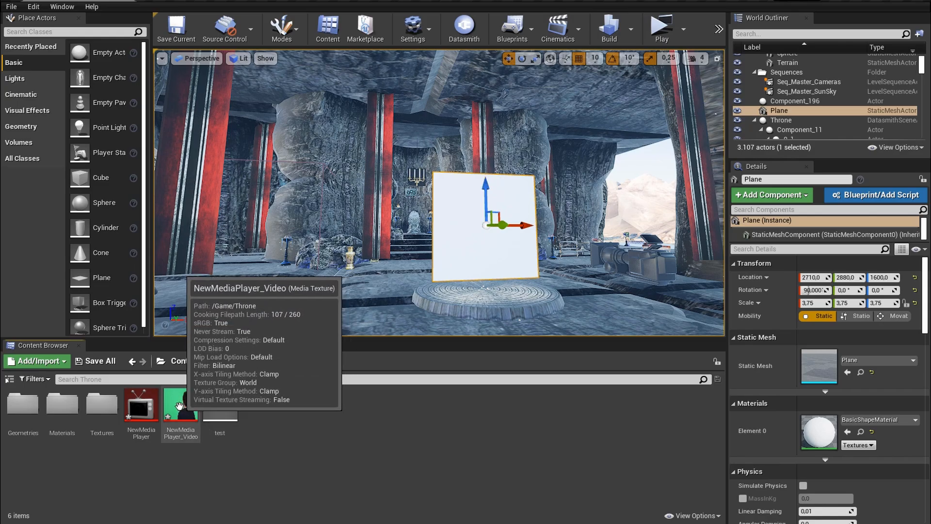
- Apply the NewMediaPlayer_Video texture to the upright plane and open the material generated from it
left_click_drag(179, 407, 458, 249)
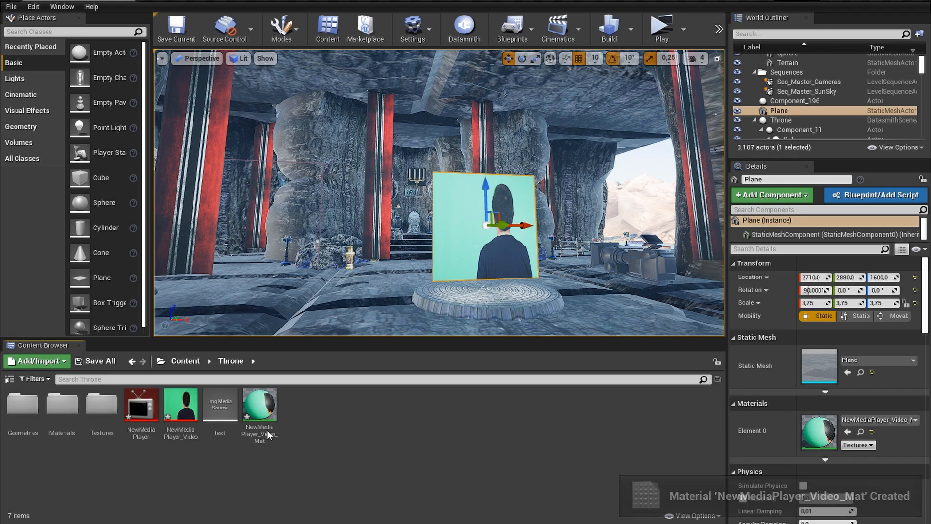
double_click(259, 407)
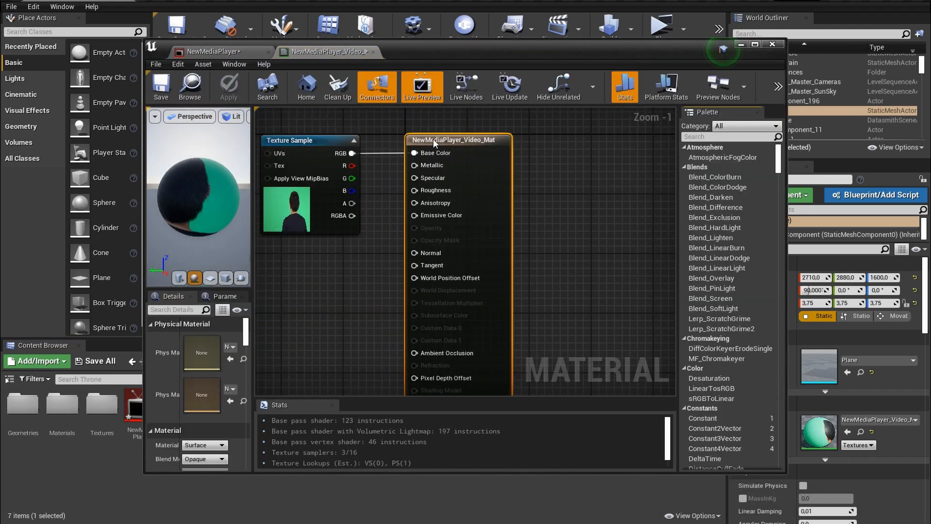
- Spread the Texture Sample and material result nodes apart to make room between them in the graph
left_click_drag(510, 147, 549, 147)
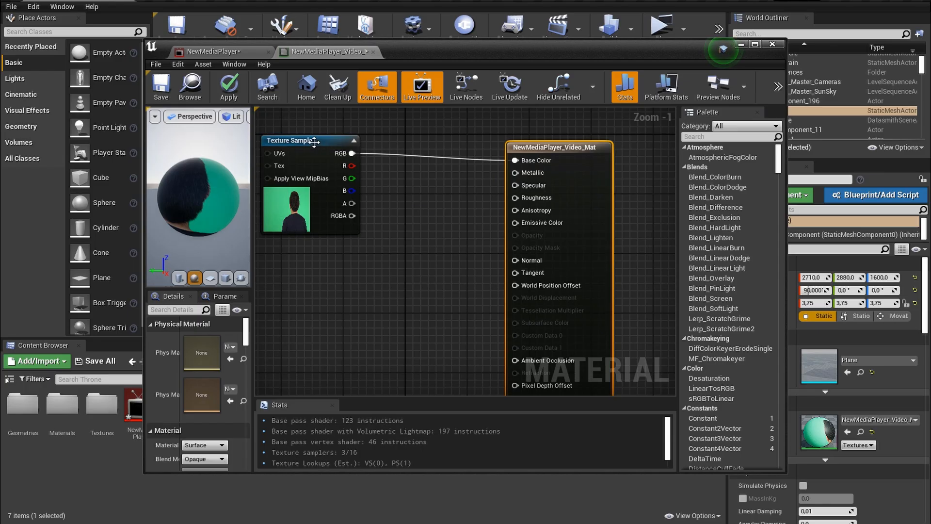
left_click_drag(311, 159, 310, 174)
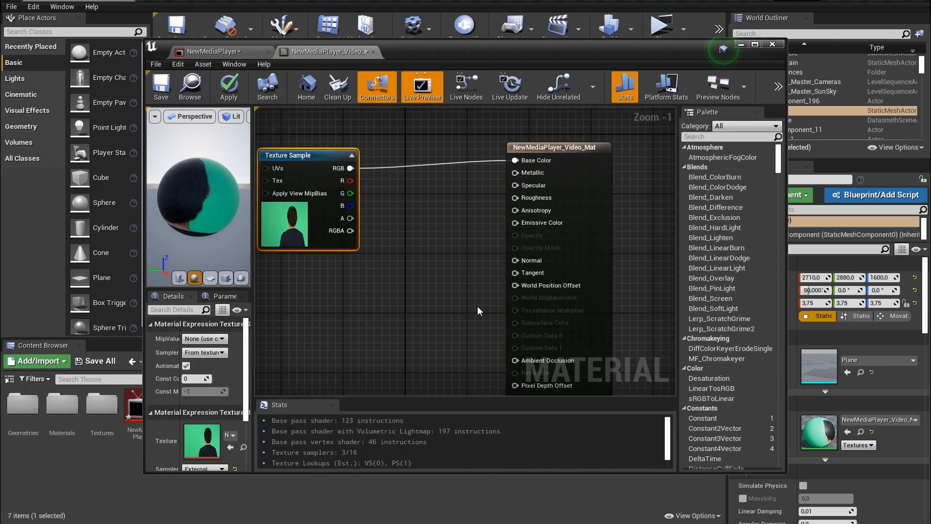
left_click(476, 320)
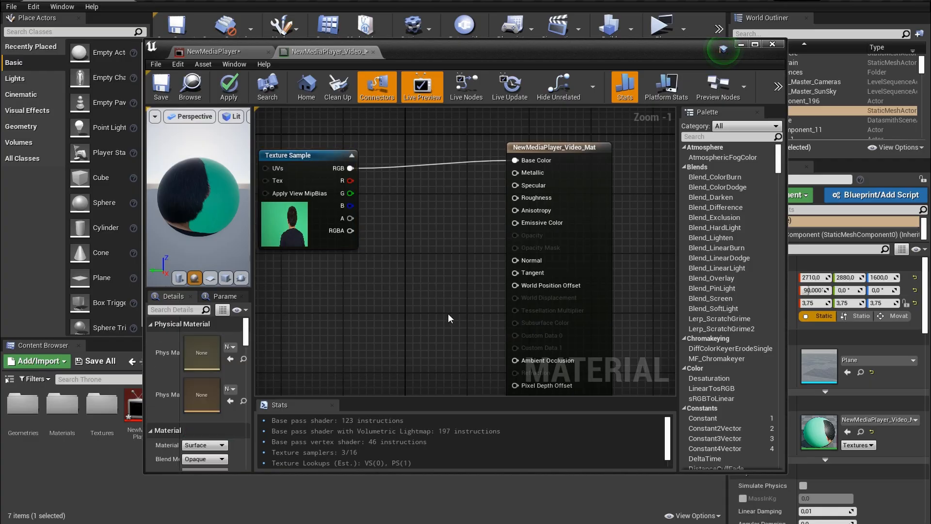
scroll(437, 310, "down", 1)
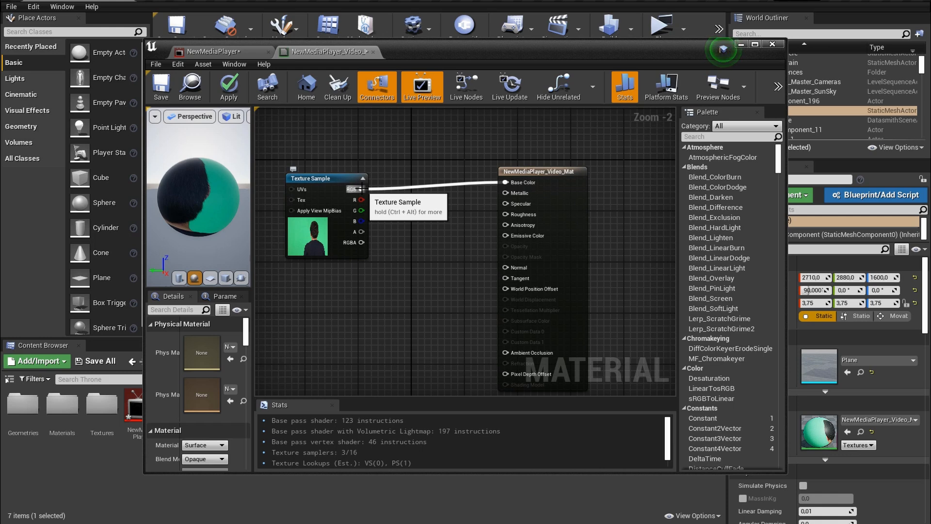
- Add an MF_Chromakeyer node fed by the Texture Sample's RGB output, and space the result node away from it
left_click_drag(361, 189, 421, 233)
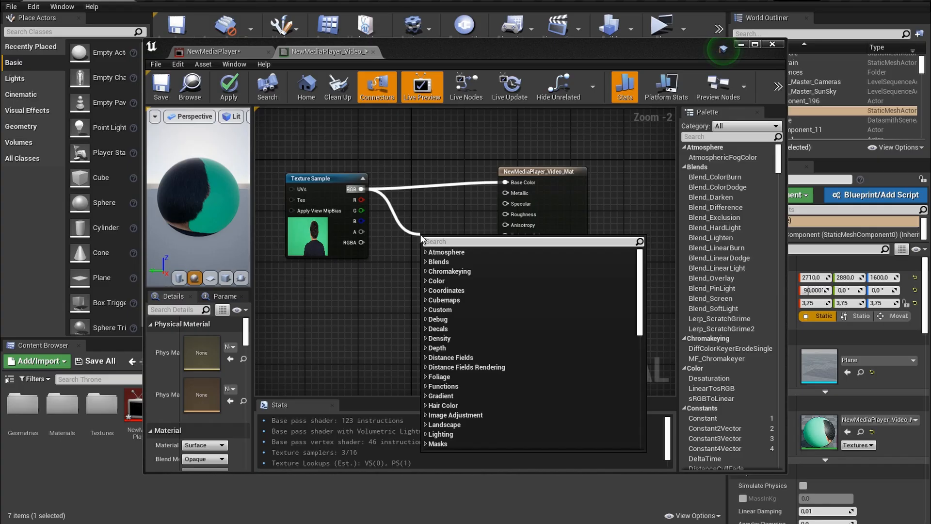
type("mf")
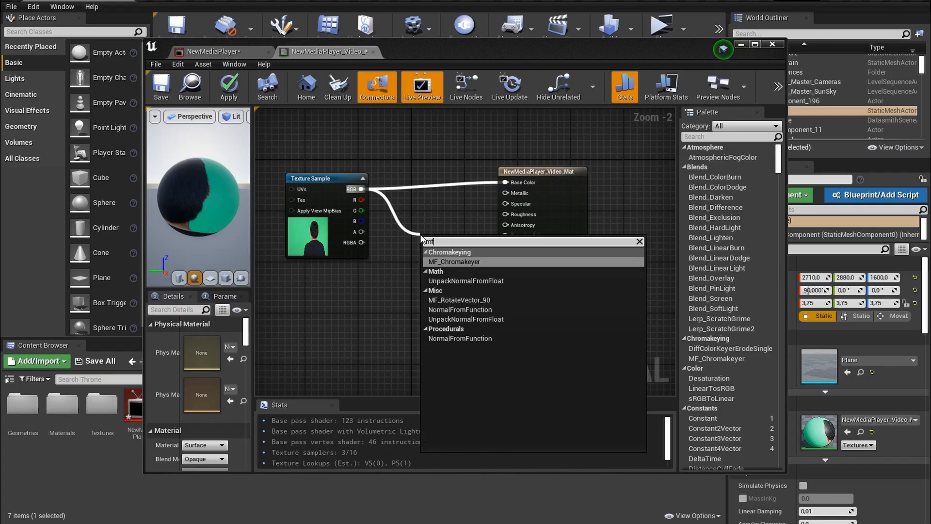
left_click(443, 261)
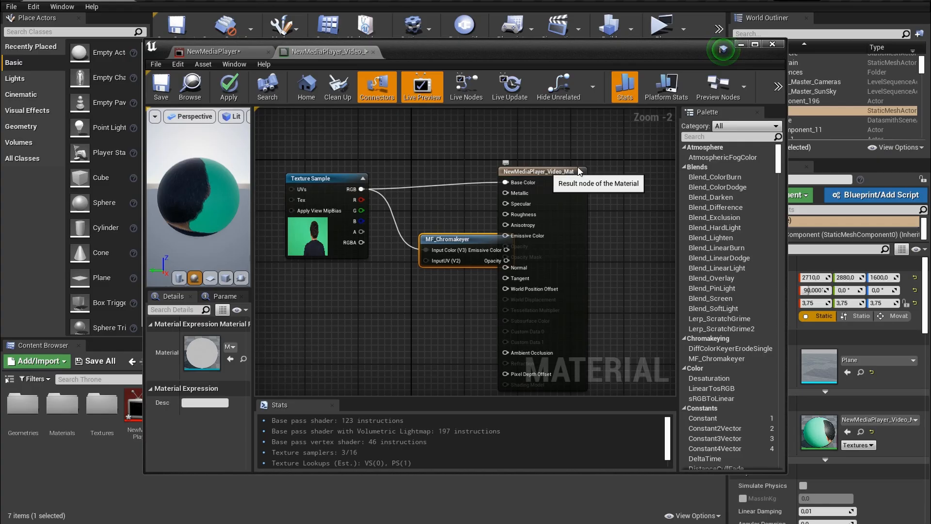
left_click_drag(547, 171, 613, 151)
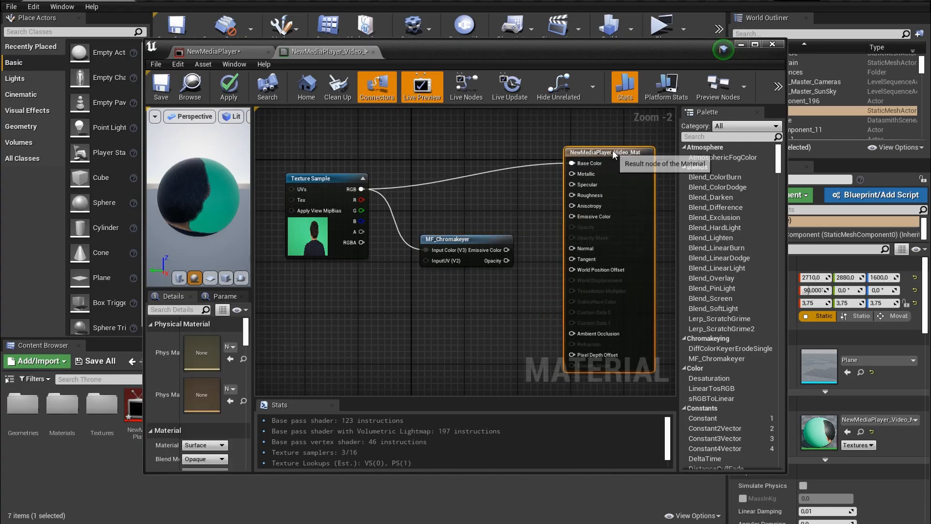
left_click(493, 228)
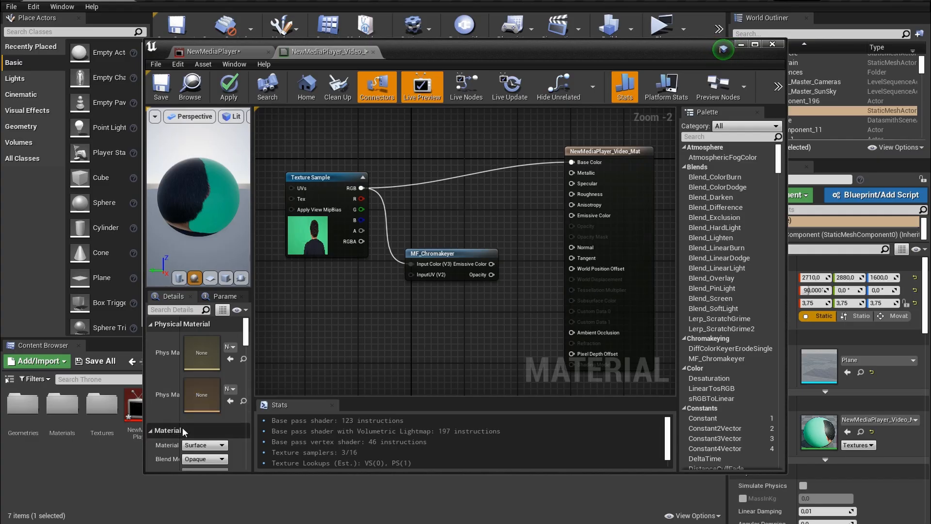
- Set the material's blend mode to Masked
scroll(183, 427, "down", 1)
scroll(184, 431, "down", 2)
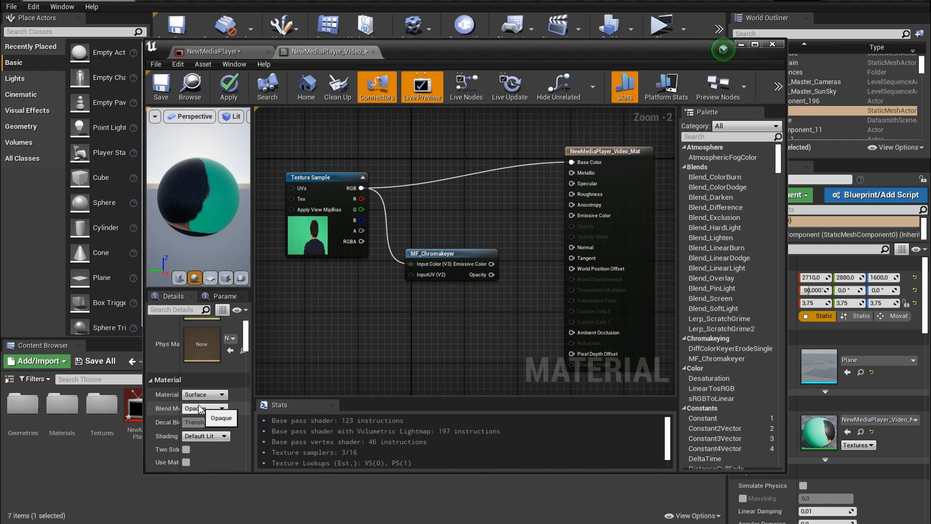
left_click(207, 409)
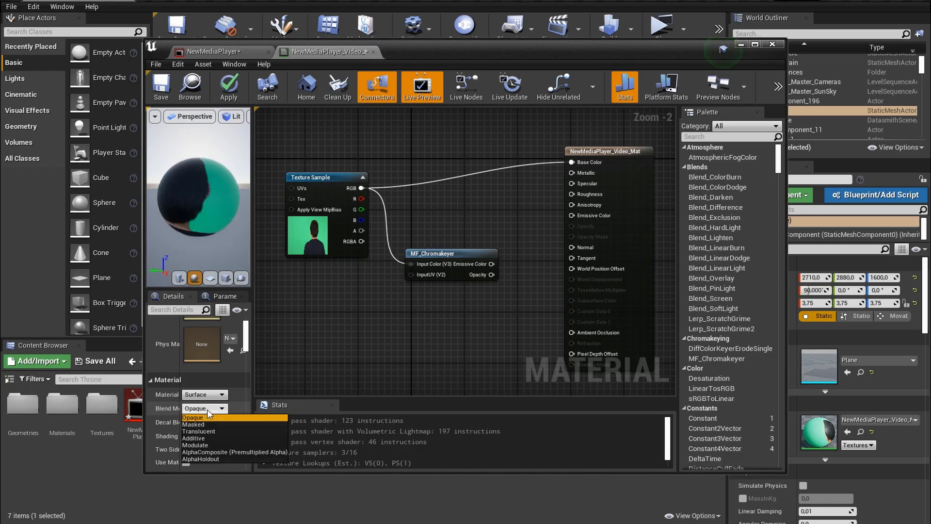
left_click(204, 423)
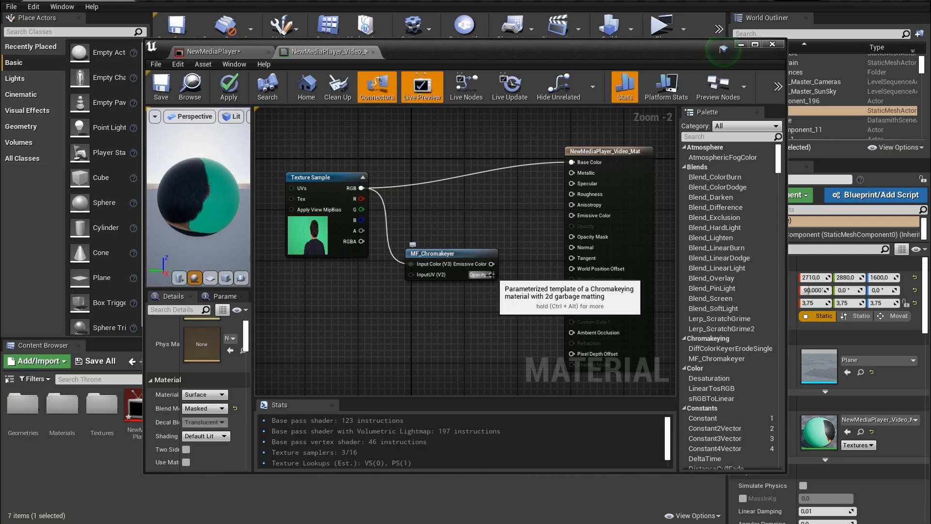
- Connect MF_Chromakeyer's Opacity output to the material's Opacity Mask input and move the node slightly lower in the graph
left_click_drag(491, 274, 571, 235)
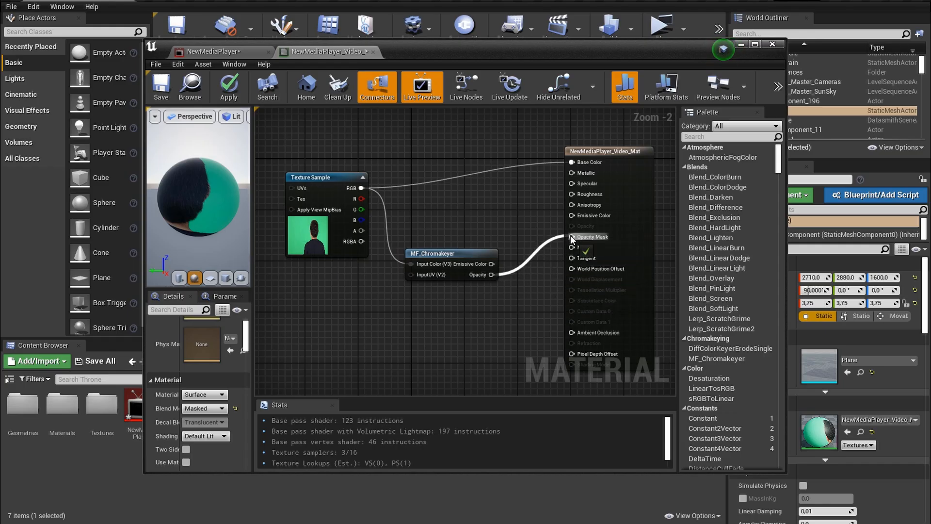
left_click_drag(451, 253, 446, 279)
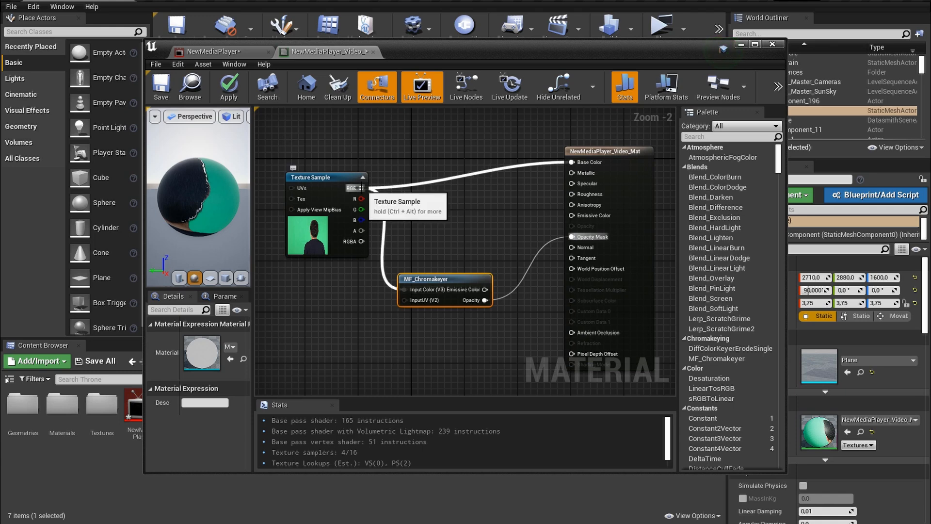
- Add a Multiply node with the Texture Sample's RGB feeding input A, and connect its output to Emissive Color
left_click_drag(361, 188, 473, 224)
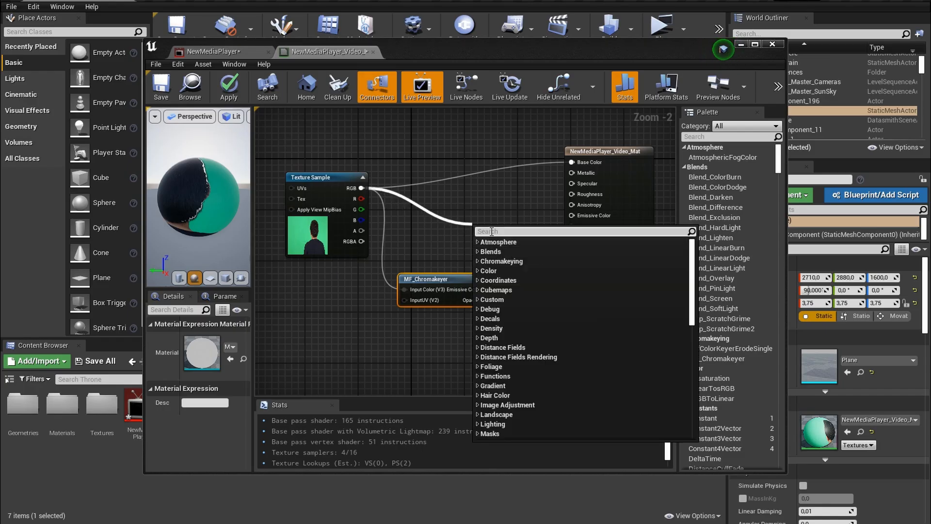
type("mu")
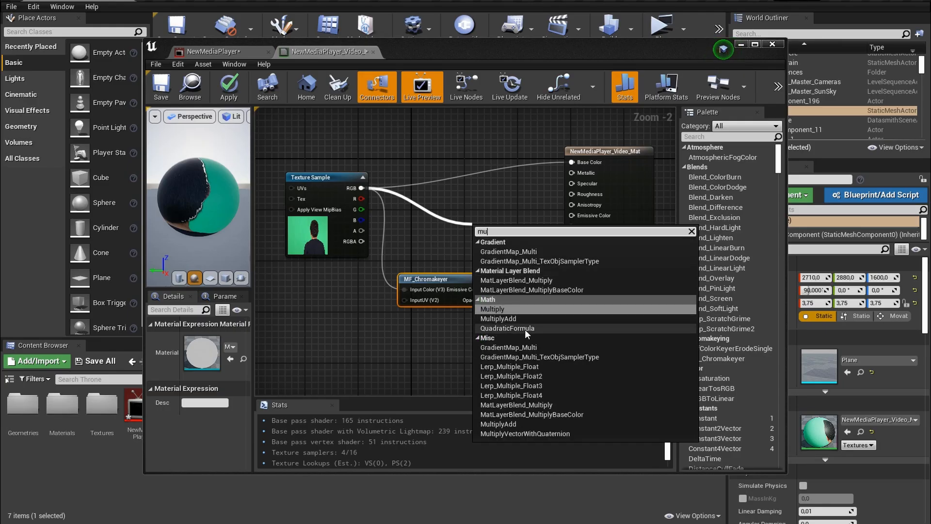
left_click(509, 310)
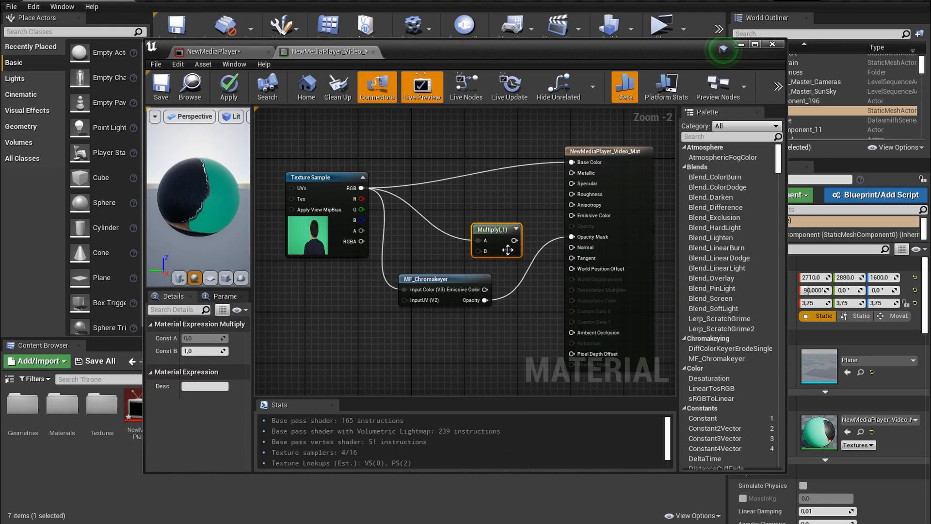
left_click_drag(514, 240, 574, 214)
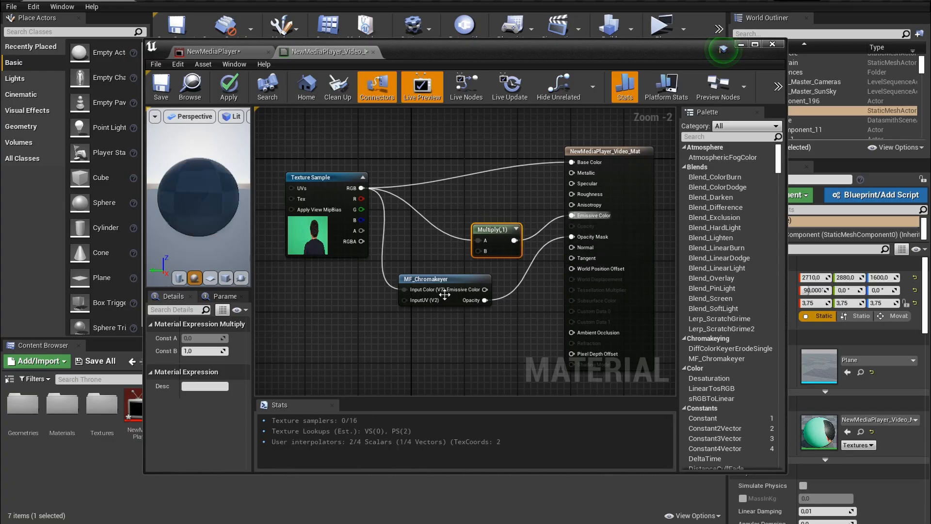
- Move MF_Chromakeyer down to make room, and add a Constant node connected to the Multiply node's B input
left_click_drag(436, 289, 435, 345)
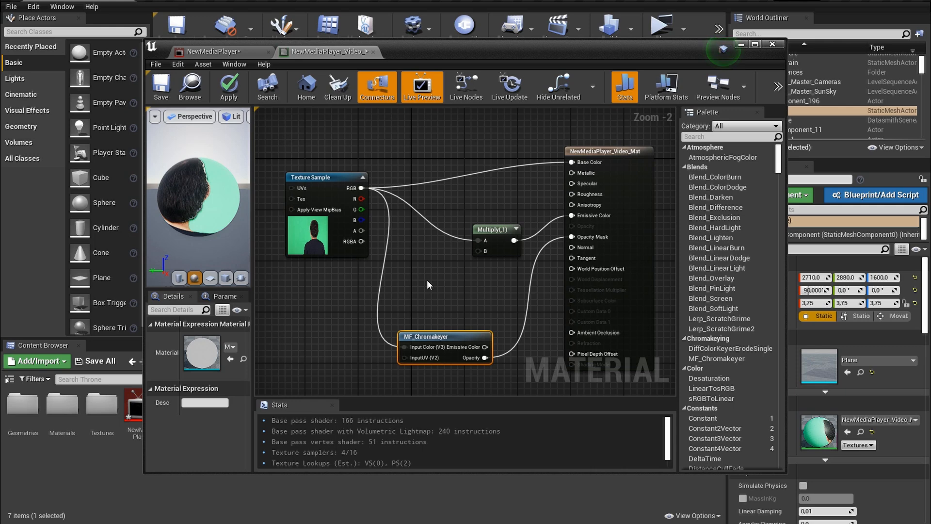
key("1")
left_click(402, 283)
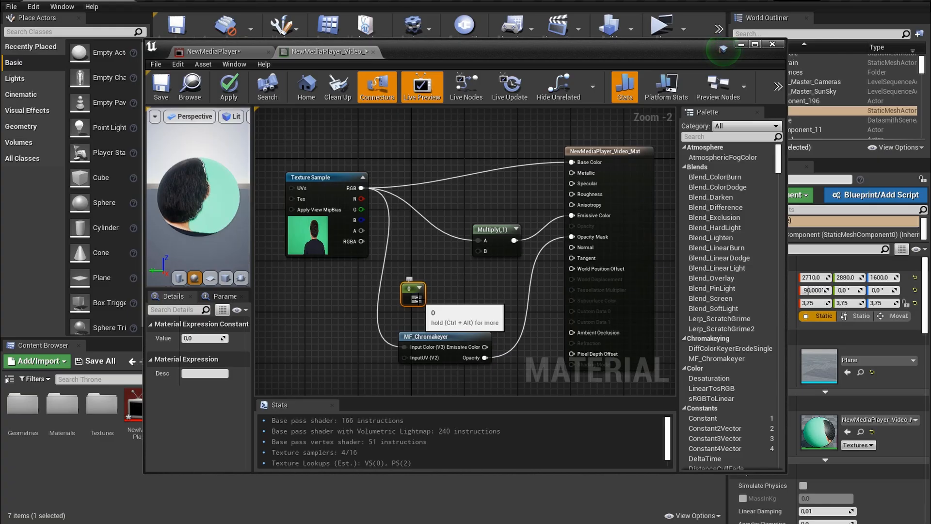
left_click_drag(417, 299, 477, 251)
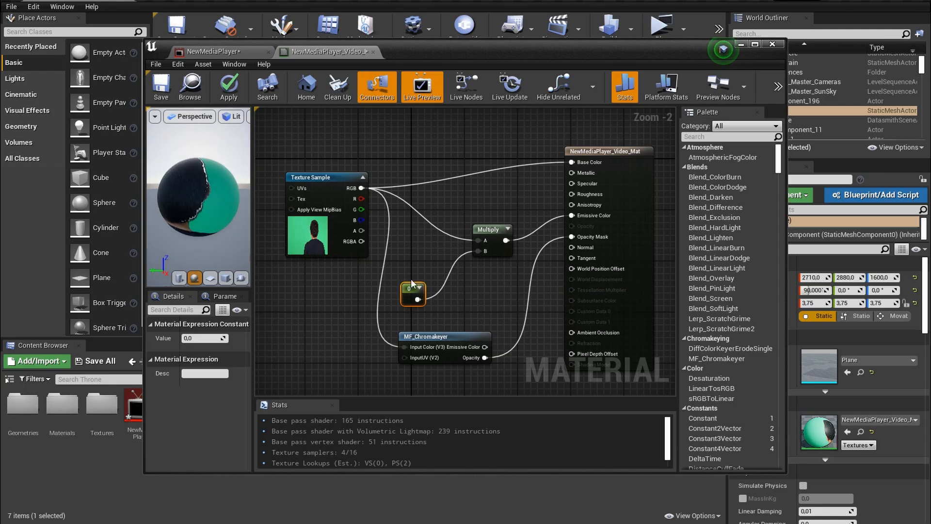
- Save the material, close its editor, and minimize the media player window to return to the level
left_click(161, 93)
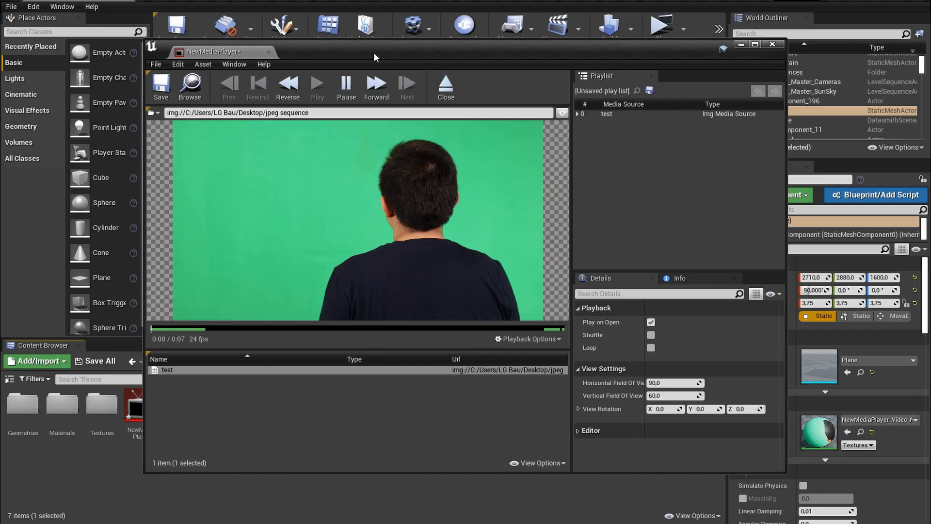
left_click(373, 52)
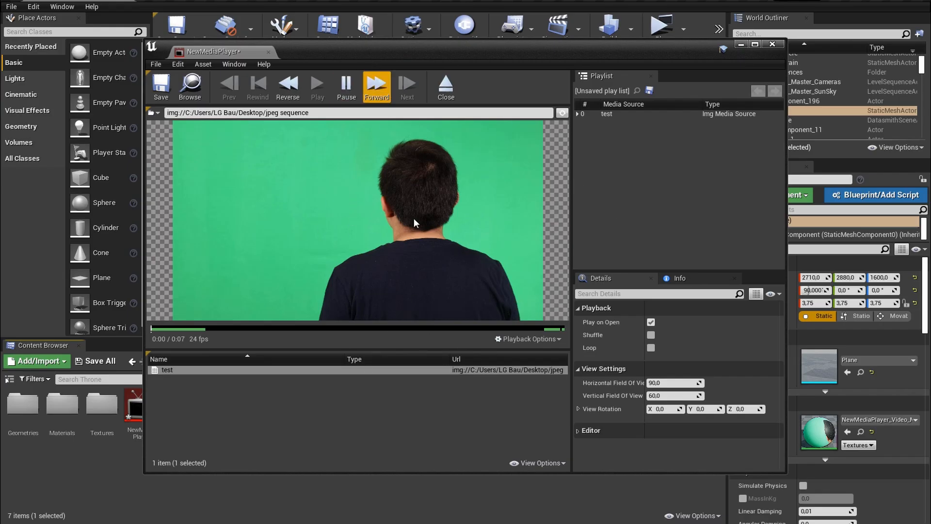
left_click(740, 44)
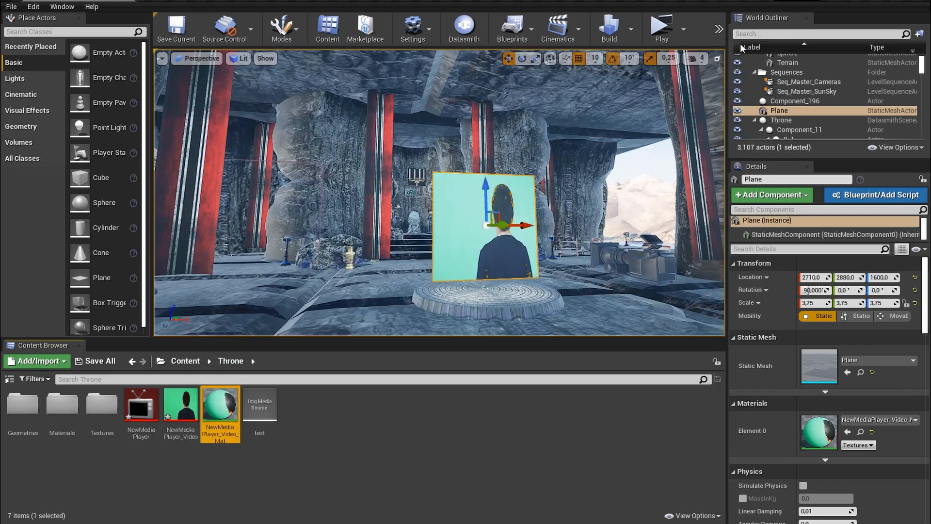
mouse_move(633, 225)
right_mouse_down()
mouse_move(639, 220)
mouse_move(619, 253)
mouse_move(637, 250)
mouse_move(648, 230)
right_mouse_up()
key("w")
key("s")
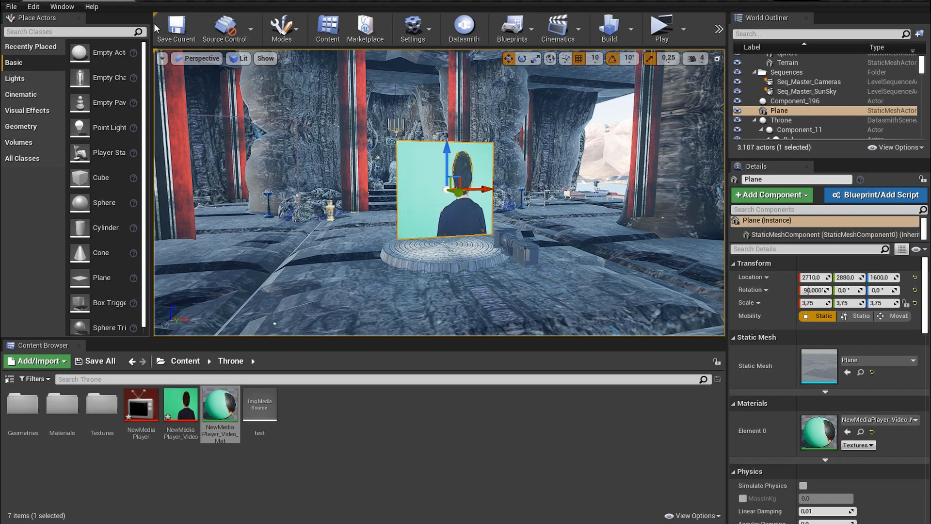
left_click(55, 32)
type("cine")
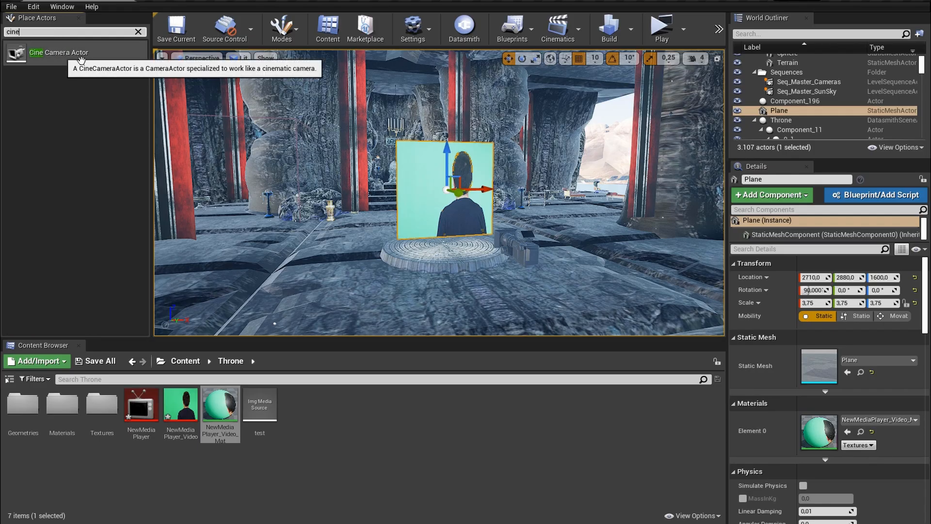
left_click_drag(47, 53, 352, 243)
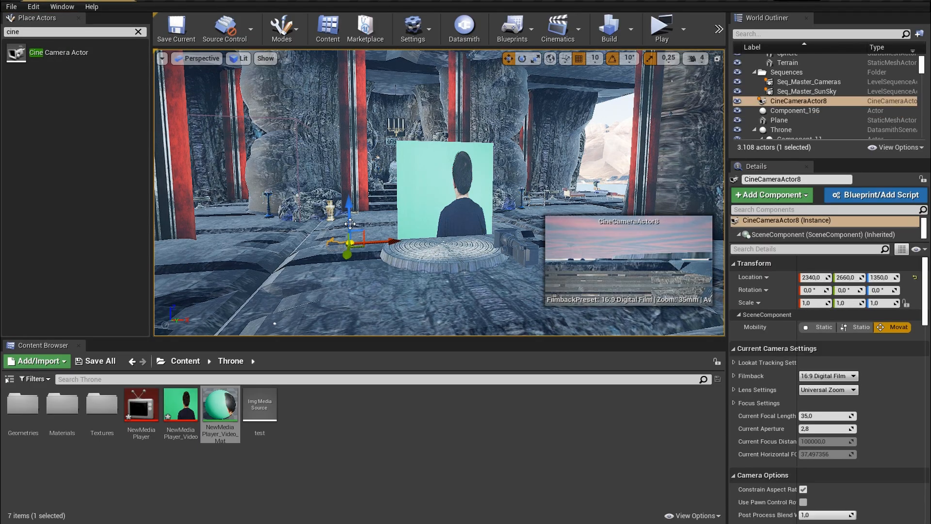
left_click_drag(349, 210, 350, 180)
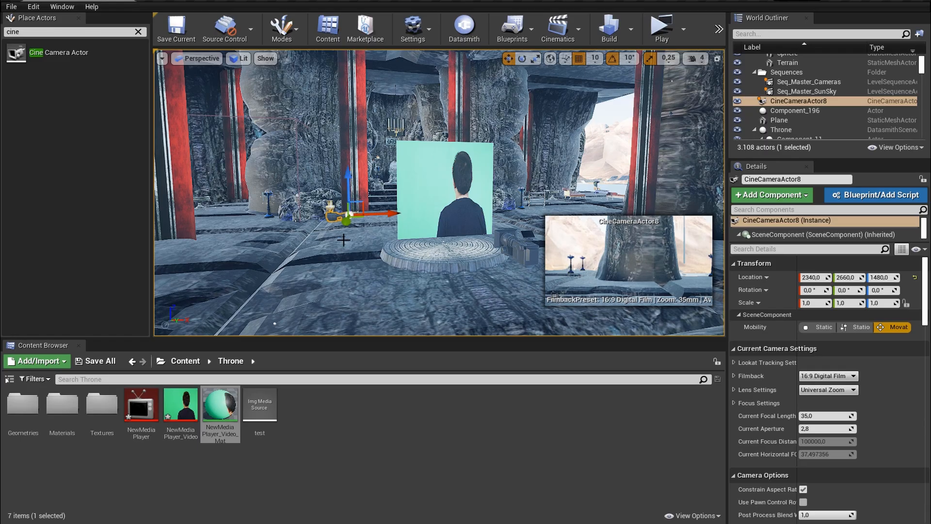
key("Delete")
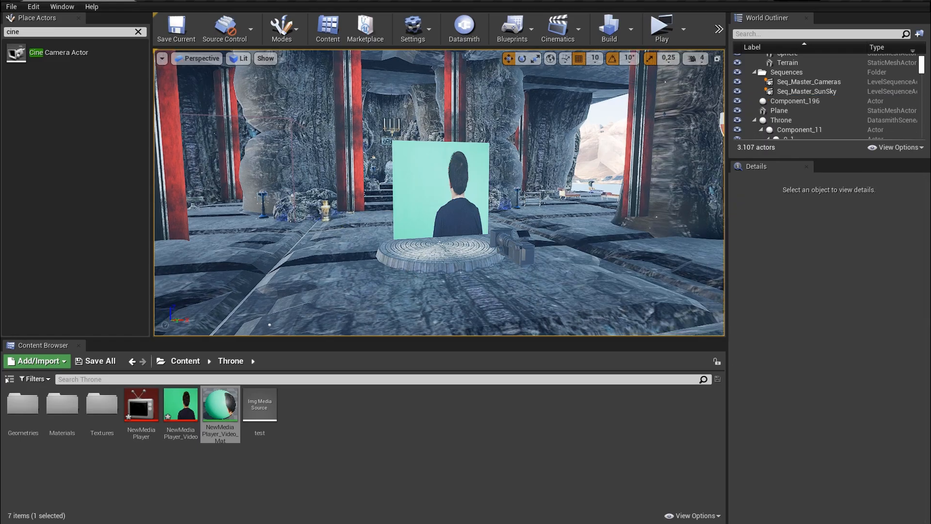
- Select the Scene_1 camera in front of the plane, pilot the viewport through it, and slightly adjust its aim
right_click_drag(493, 235, 514, 274)
left_click(493, 235)
key("w")
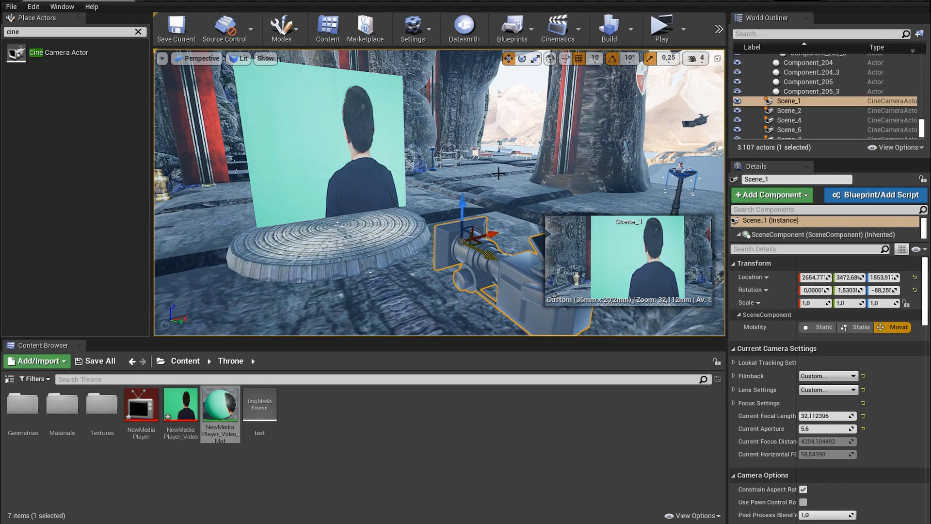
left_click(202, 59)
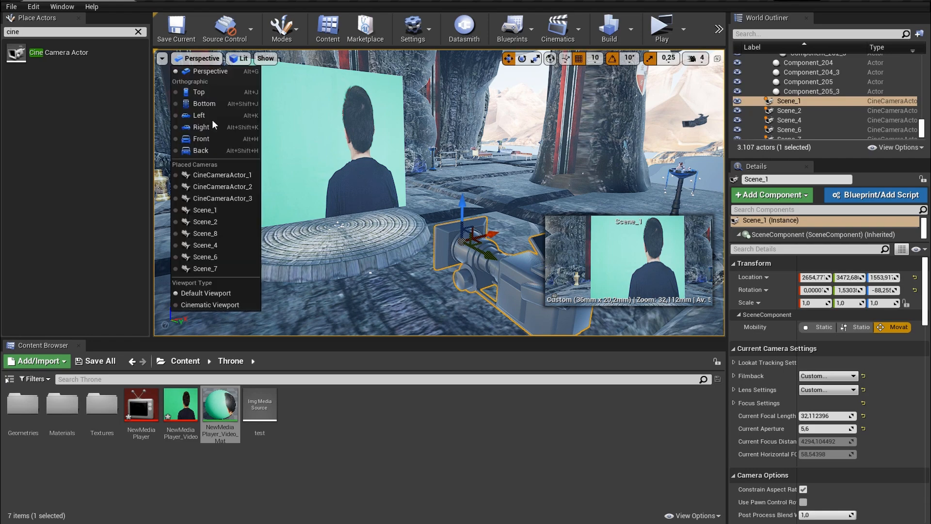
left_click(217, 211)
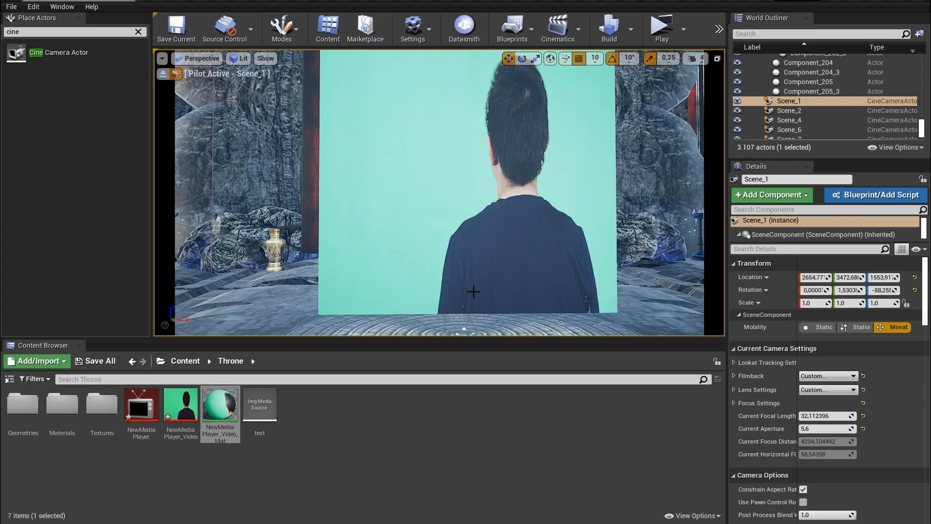
right_click_drag(474, 291, 492, 283)
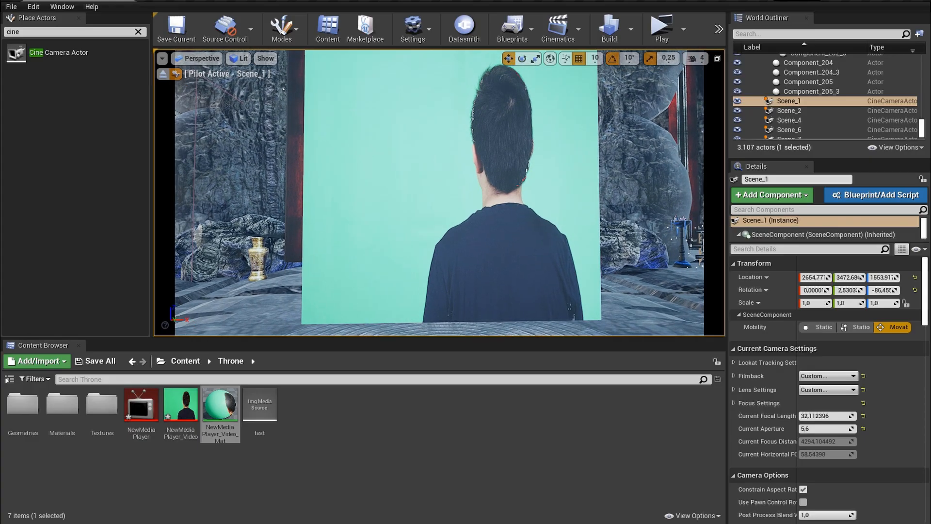
- Lower the green-screen plane to a Z location of 1580 so it sits further down in the camera view
left_click(482, 277)
left_click_drag(455, 148, 450, 164)
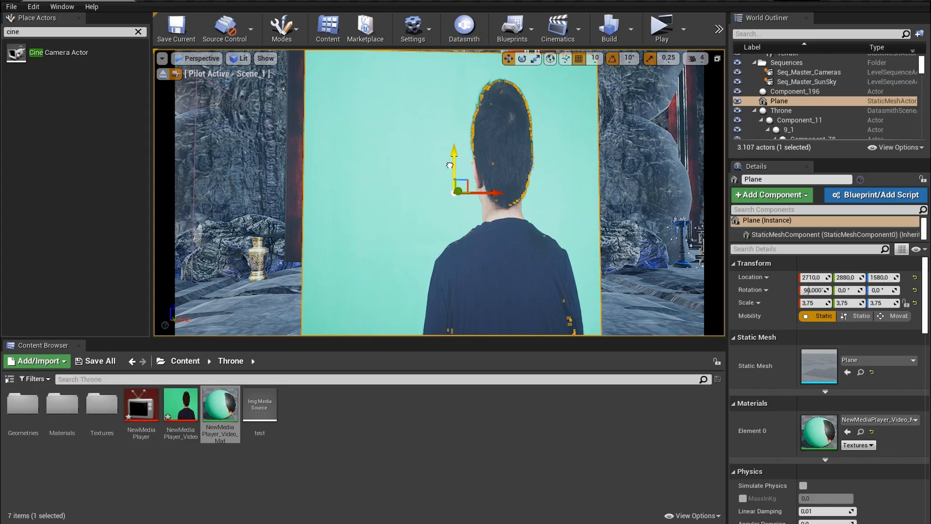
left_click(280, 193)
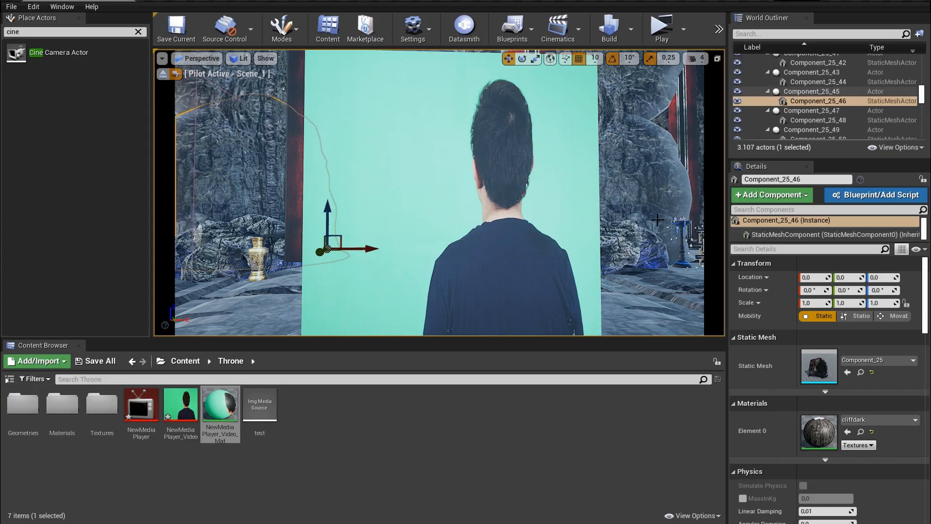
left_click(614, 219)
left_click(407, 442)
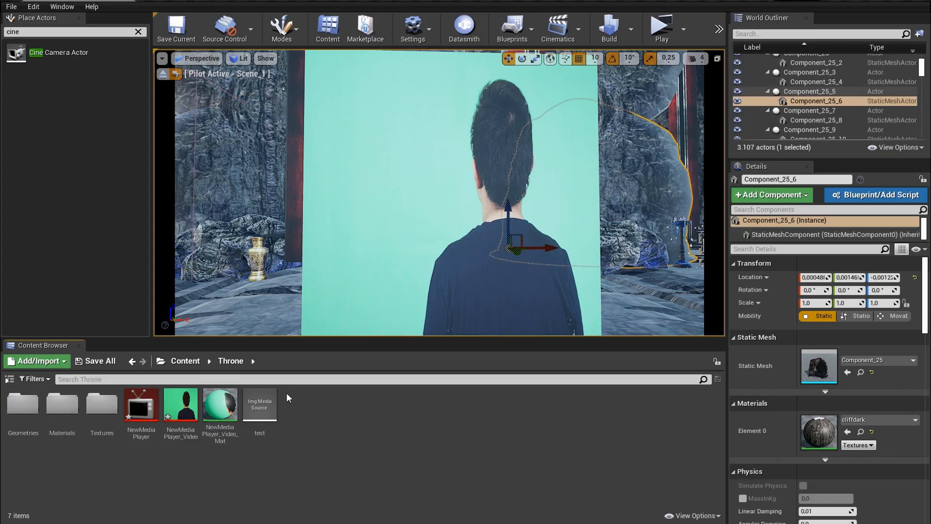
- Create a material instance from NewMediaPlayer_Video_Mat with its default name and open it for editing
right_click(226, 416)
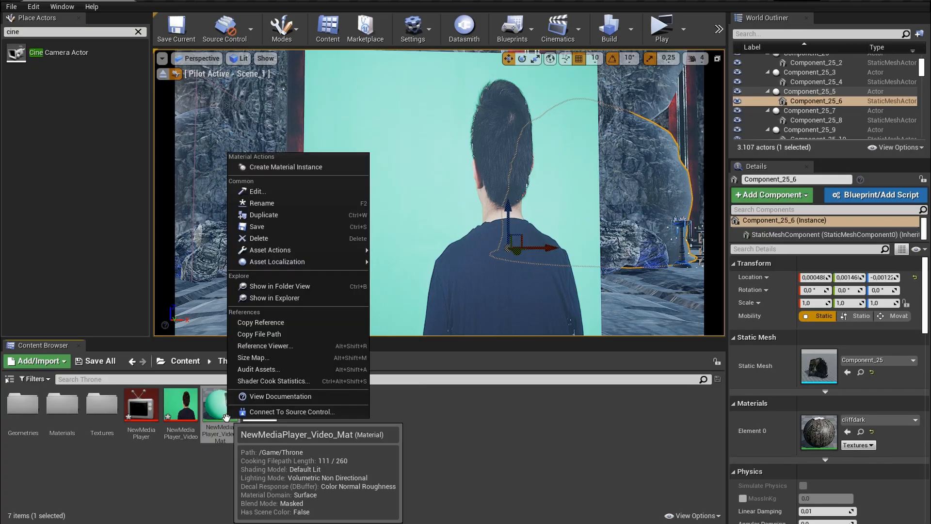
left_click(278, 168)
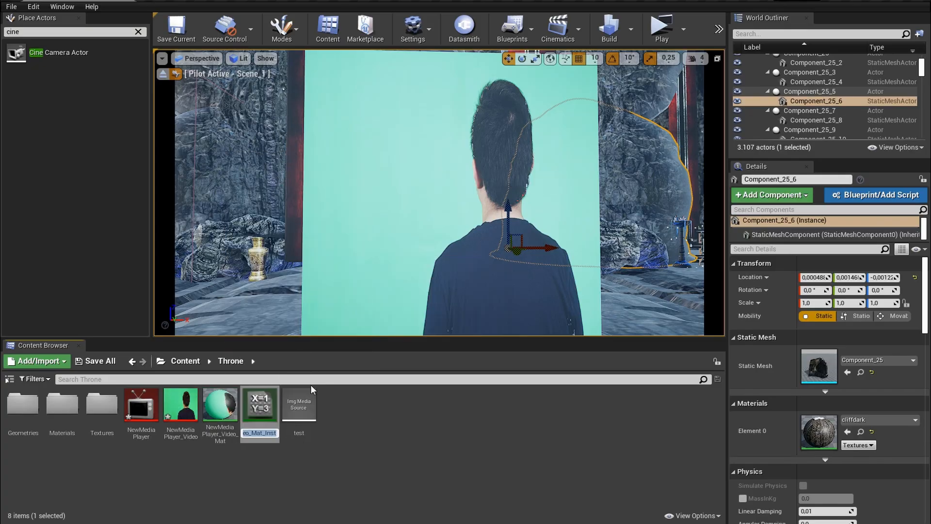
double_click(259, 404)
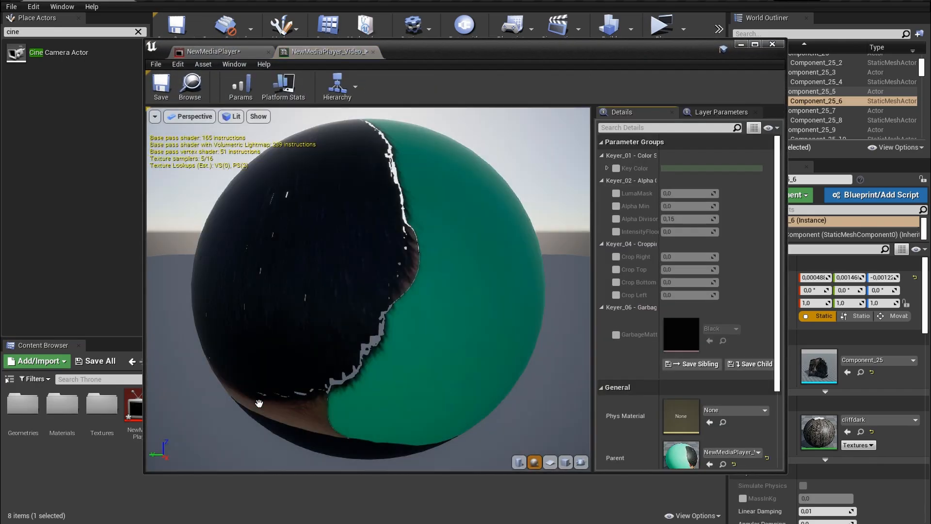
- Enable the Key Color parameter override in the Keyer_01 group of the material instance
scroll(333, 272, "down", 5)
left_click_drag(332, 273, 438, 193)
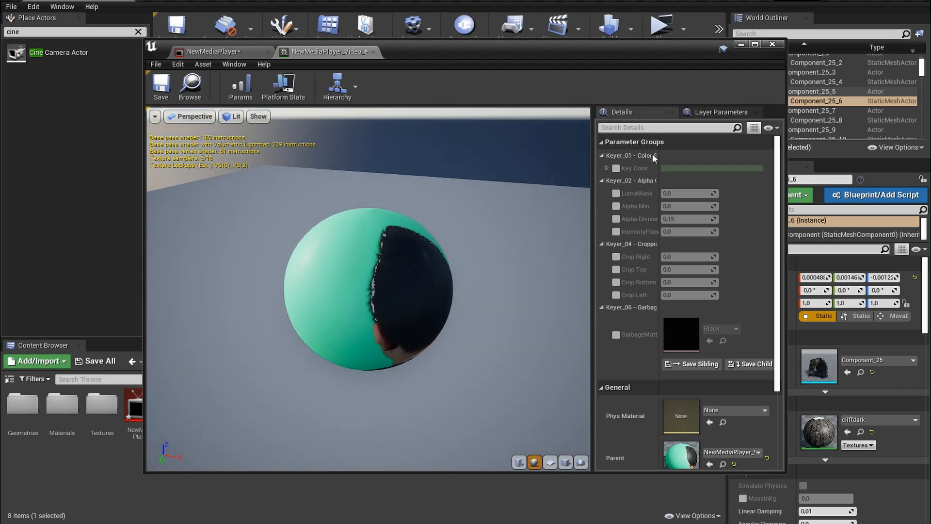
left_click(616, 168)
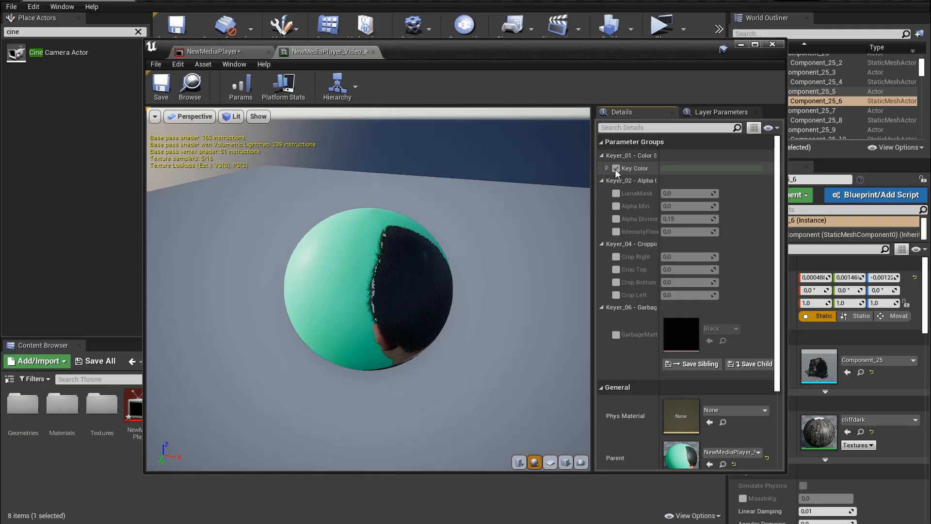
left_click(677, 169)
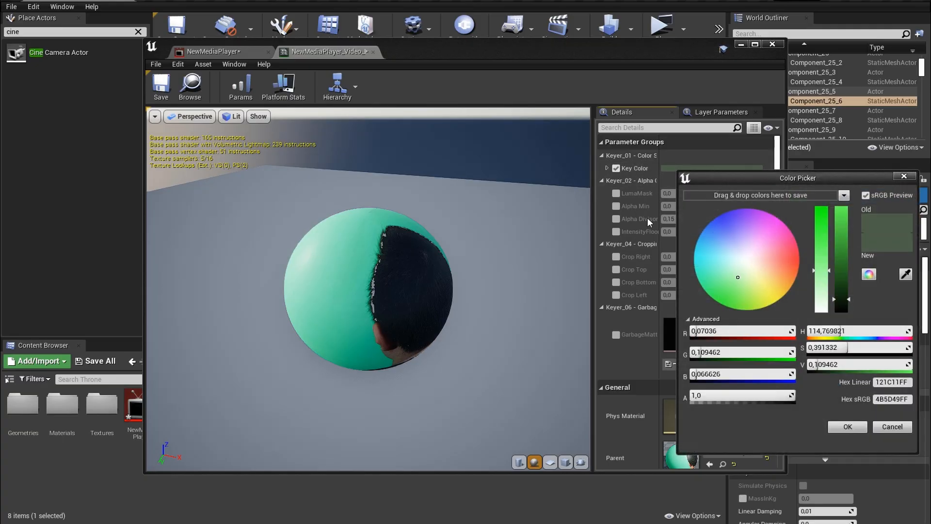
left_click(905, 274)
left_click(348, 306)
scroll(339, 342, "up", 5)
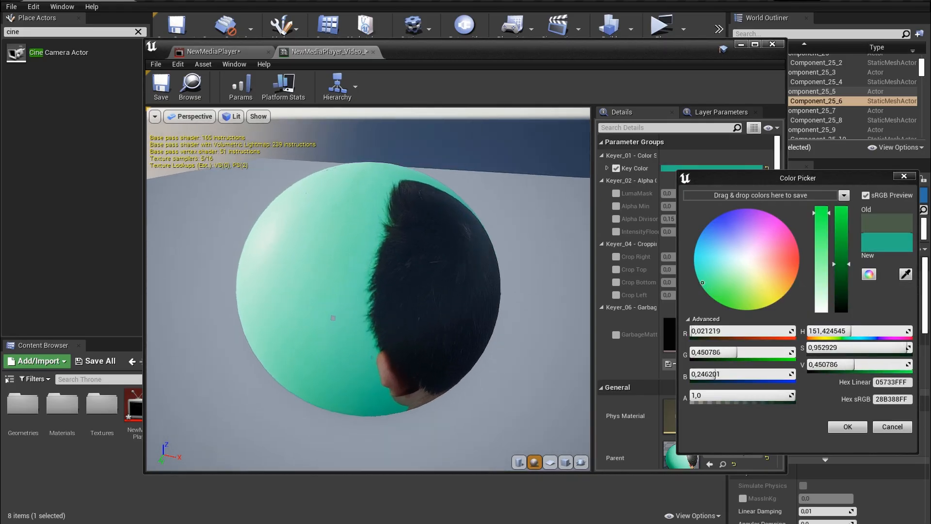
mouse_move(301, 340)
middle_mouse_down()
mouse_move(388, 301)
mouse_move(285, 340)
middle_mouse_up()
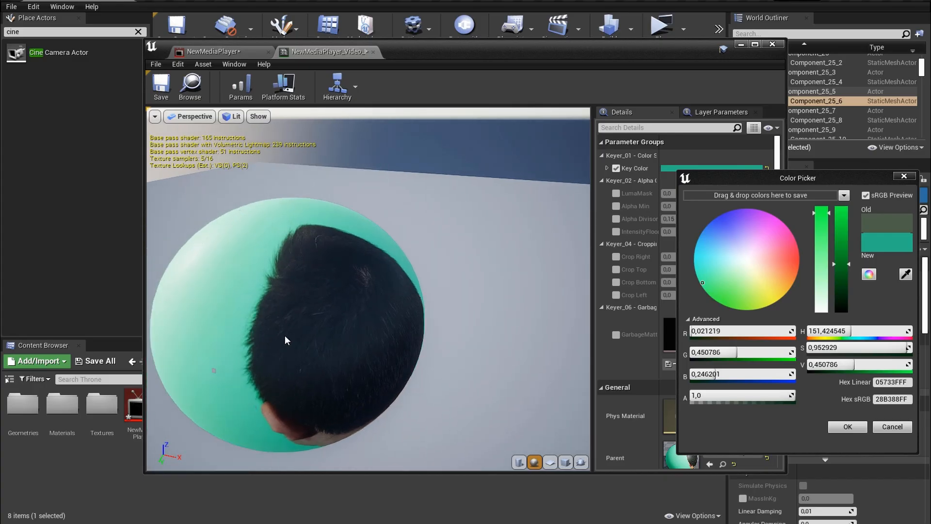
scroll(287, 338, "up", 2)
scroll(287, 338, "down", 5)
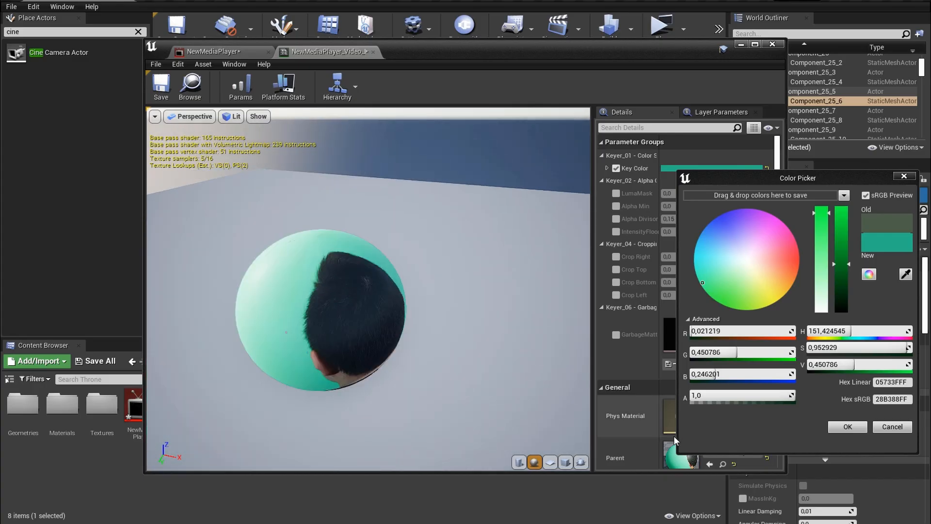
left_click(884, 429)
- Set the material instance's Key Color by sampling the green backdrop on the preview sphere with the eyedropper, and accept the picked color
left_click_drag(257, 321, 354, 277)
left_click_drag(236, 367, 257, 353)
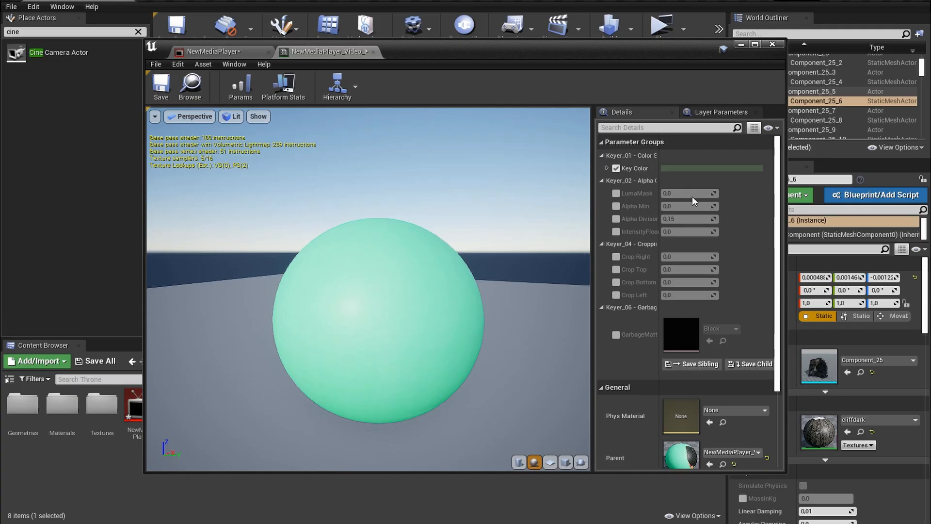
left_click(669, 170)
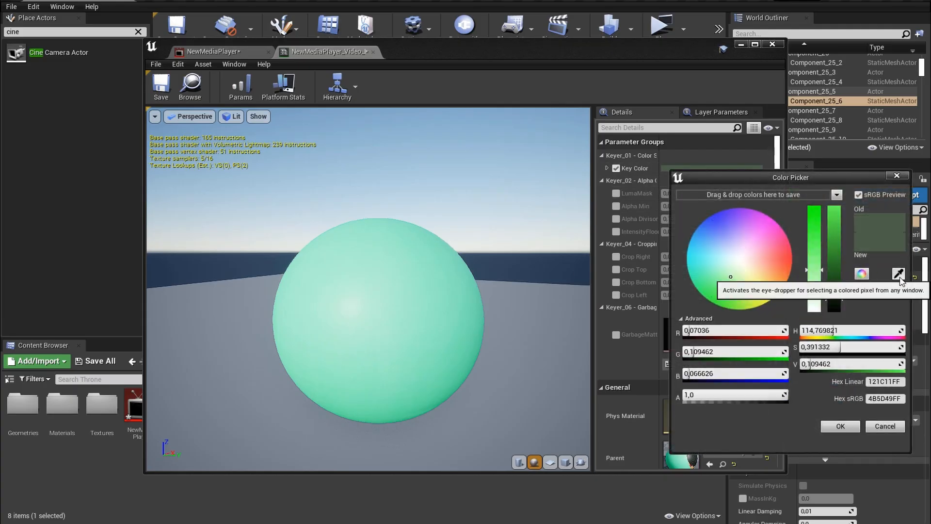
left_click(862, 273)
left_click(394, 414)
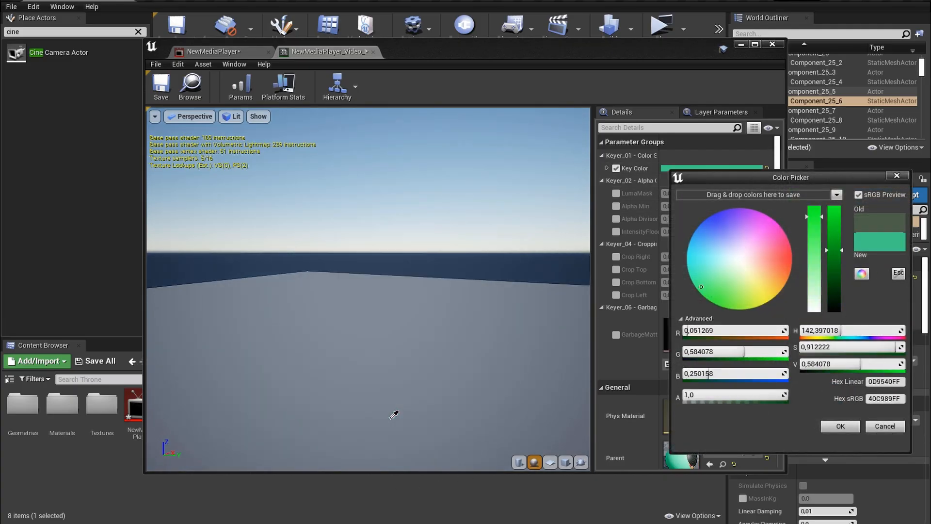
left_click(394, 414)
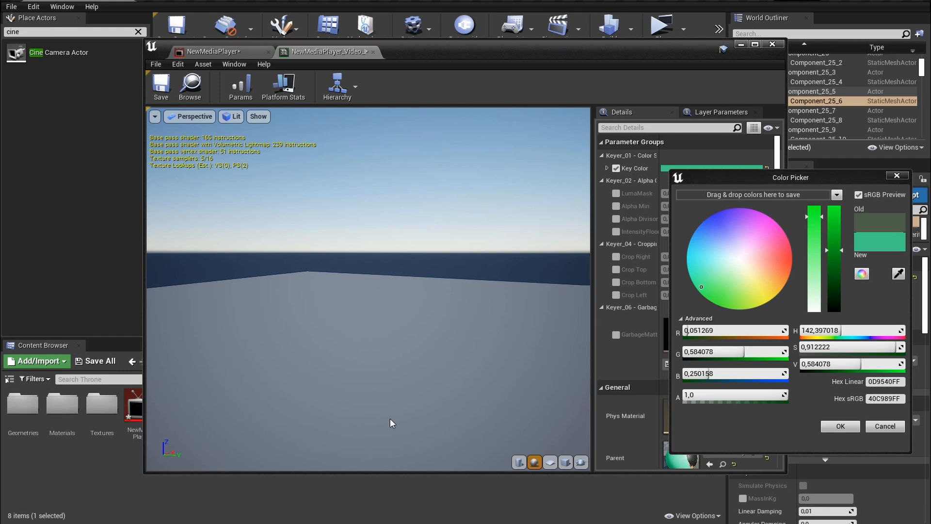
left_click_drag(424, 331, 296, 354)
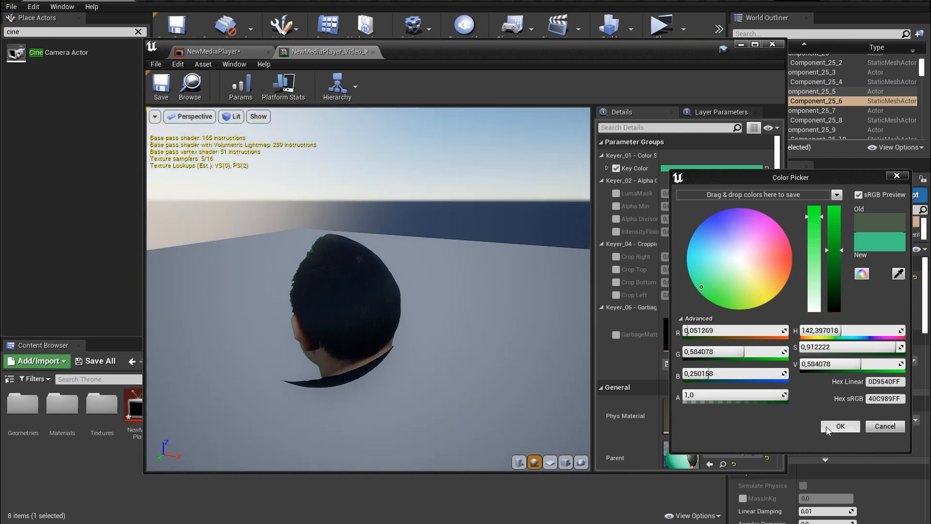
left_click(839, 426)
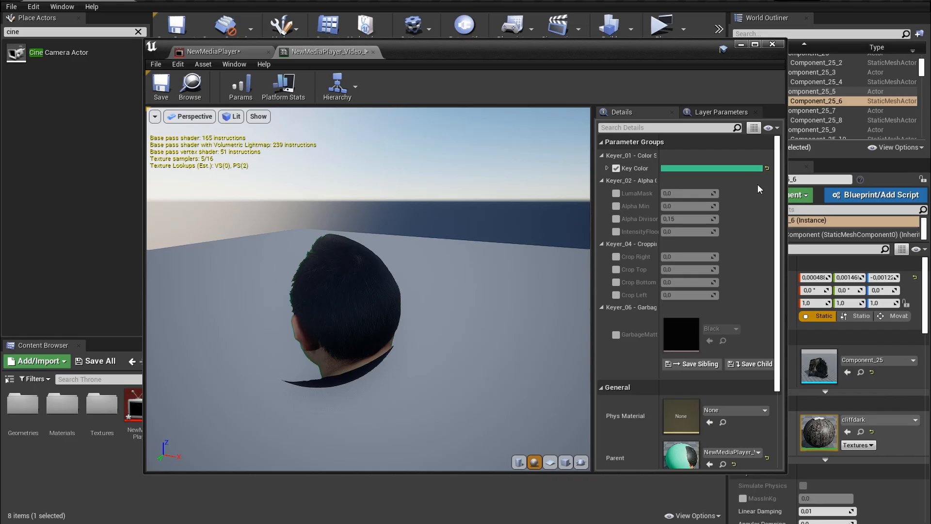
- Apply the NewMediaPlayer_Video_Mat_Inst material instance to the green-screen plane in the level
left_click(738, 45)
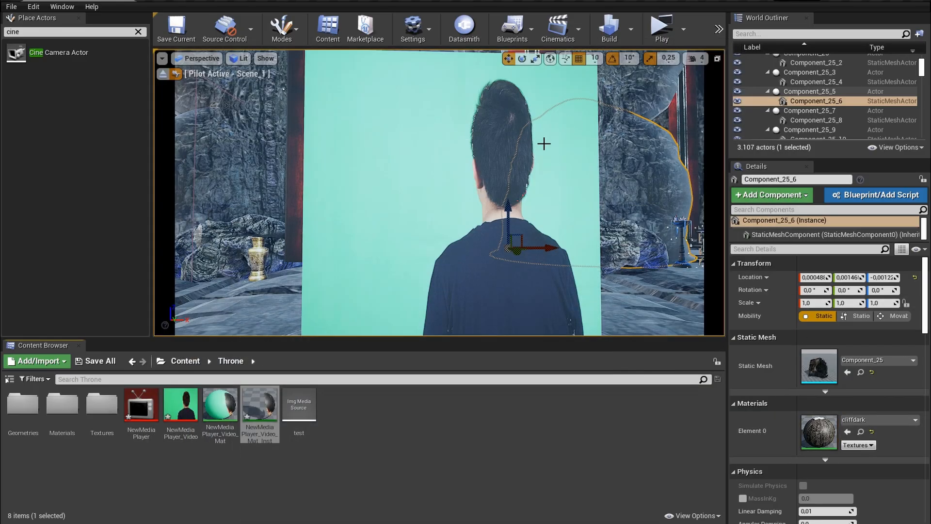
left_click_drag(259, 402, 376, 212)
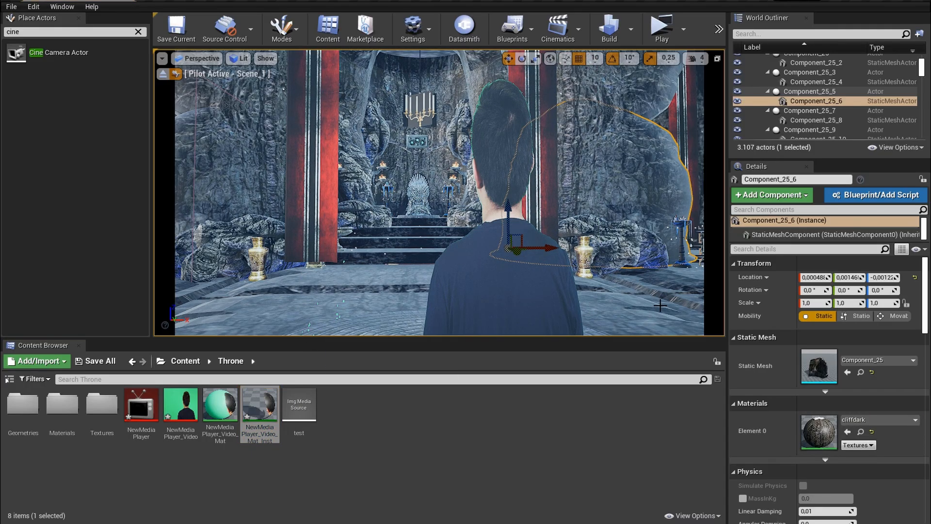
left_click(518, 322)
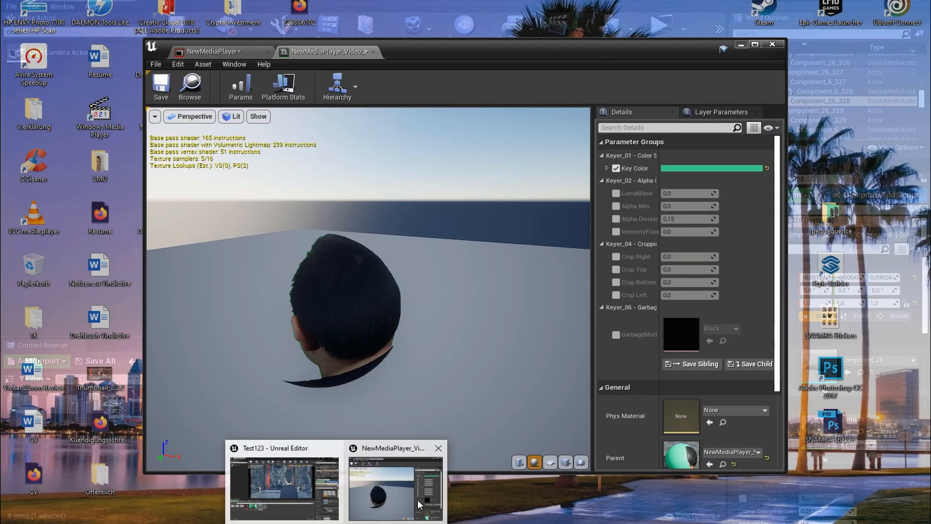
- Enable the Alpha Min override in the material instance's Keyer_02 group and set it to 0.1 while keeping the plane in view
left_click(394, 486)
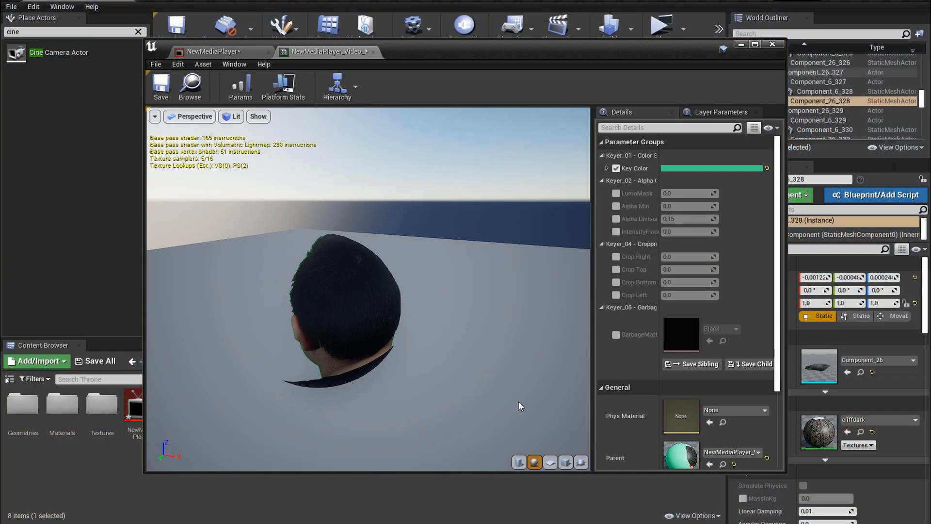
left_click_drag(578, 53, 509, 302)
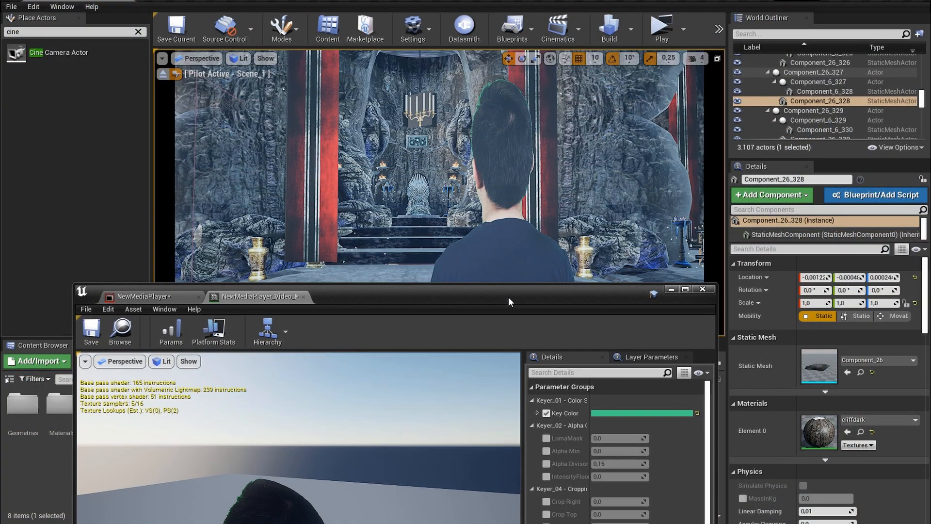
left_click(546, 451)
left_click(605, 451)
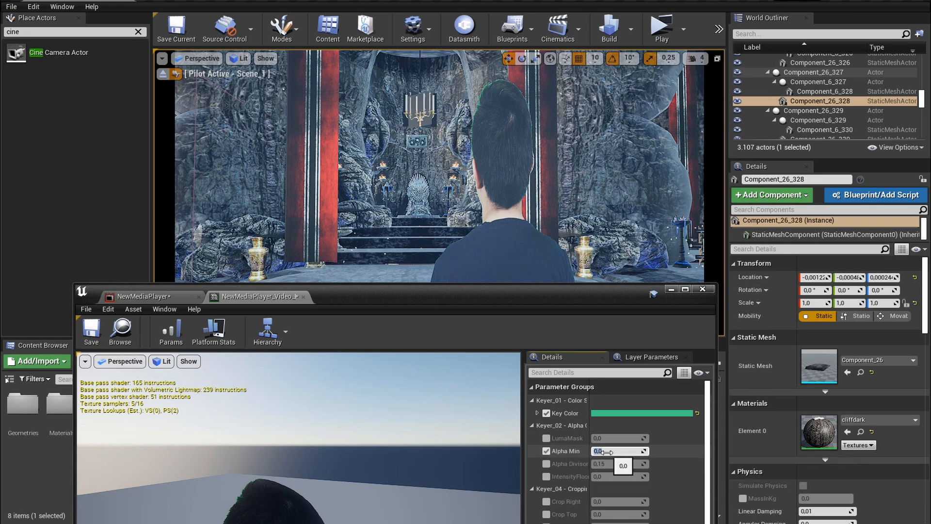
left_click(607, 452)
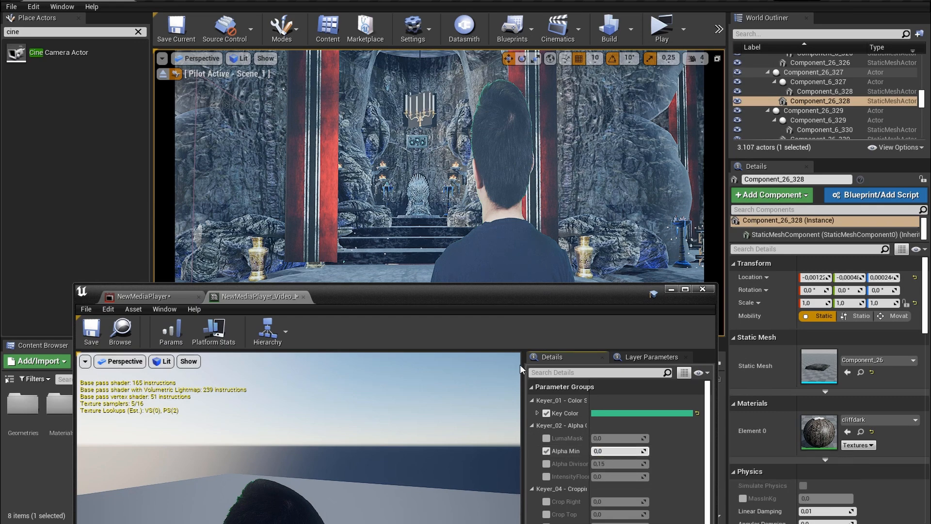
left_click_drag(538, 295, 516, 334)
left_click(552, 499)
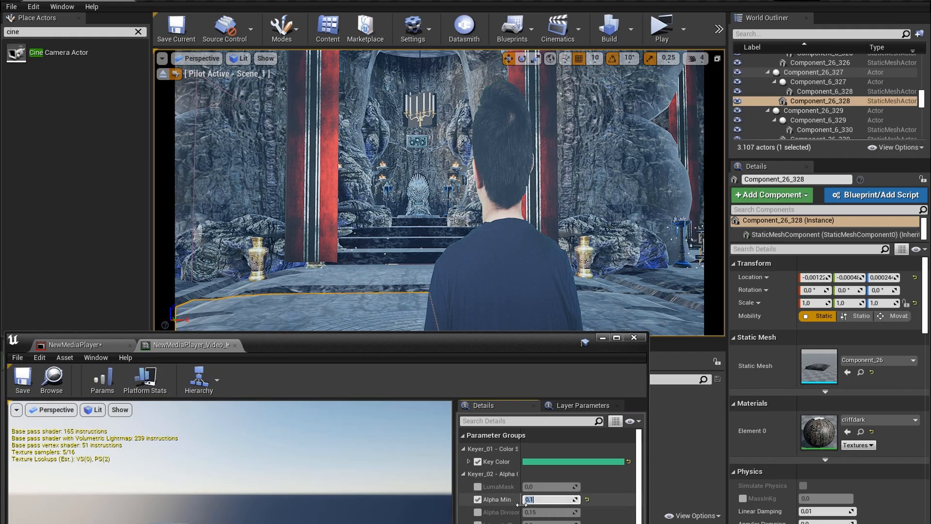
left_click(602, 338)
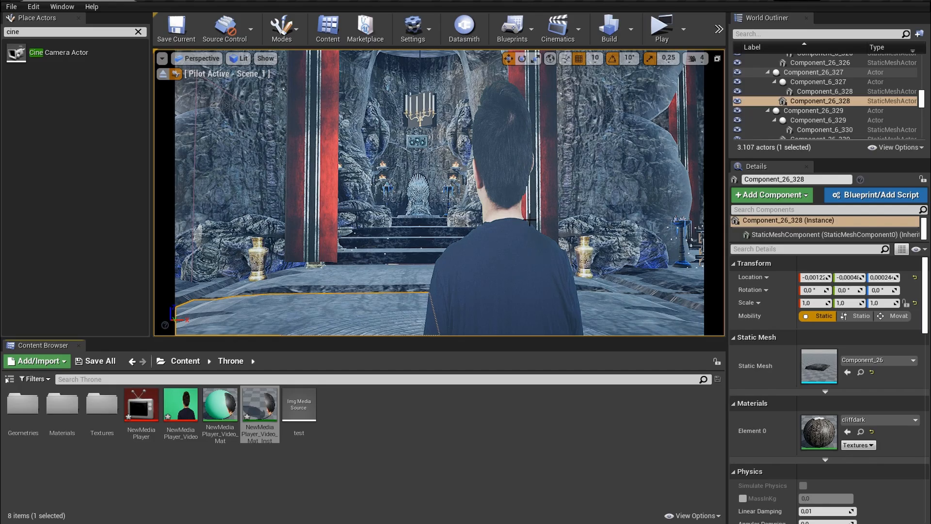
- Create a level sequence named NewLevelSequence2 in the Content folder and check its display rate options
left_click(579, 40)
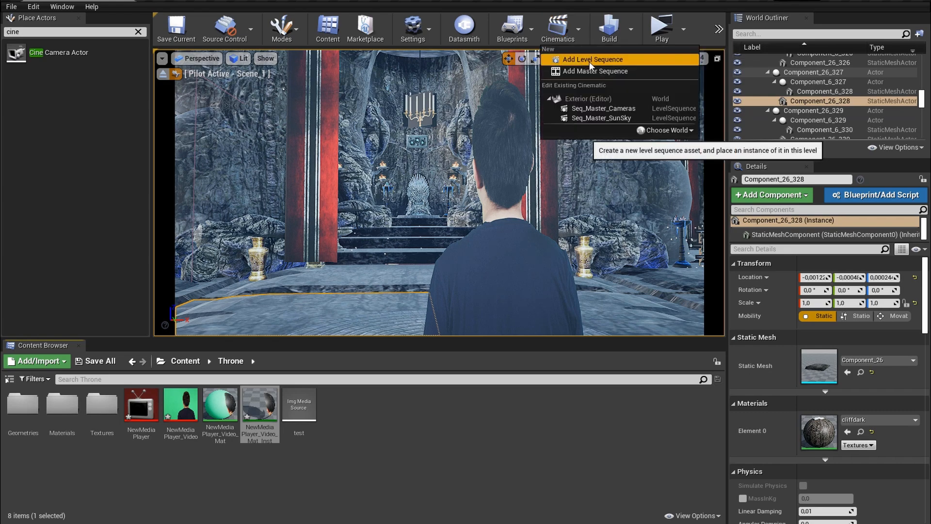
left_click(593, 63)
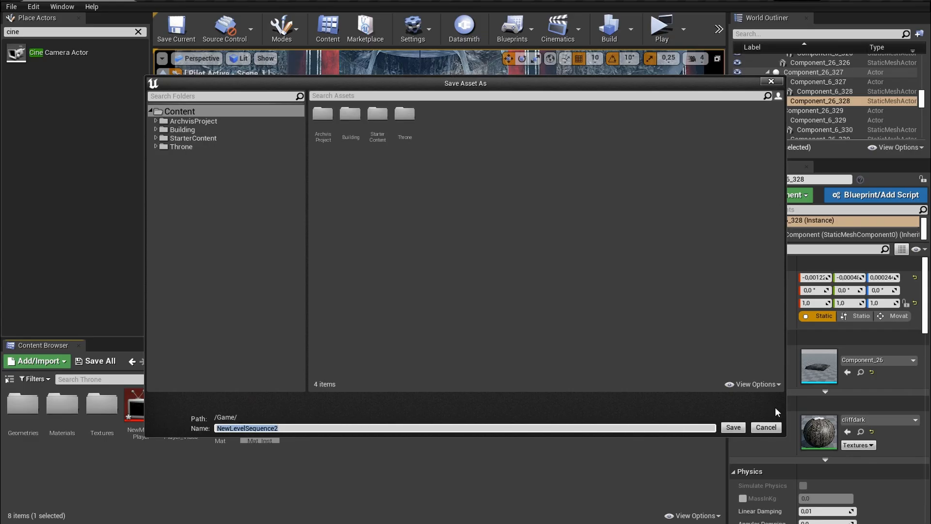
left_click(739, 429)
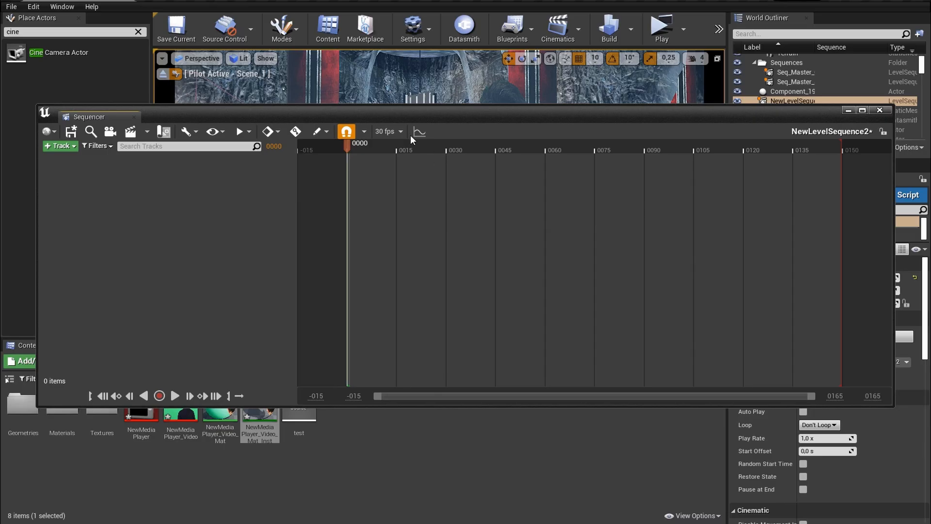
left_click_drag(388, 115, 415, 266)
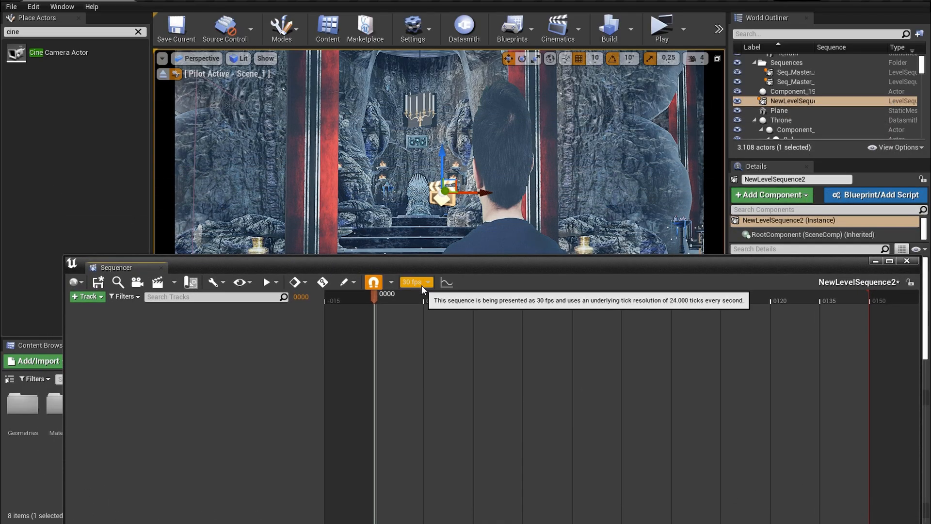
left_click(426, 283)
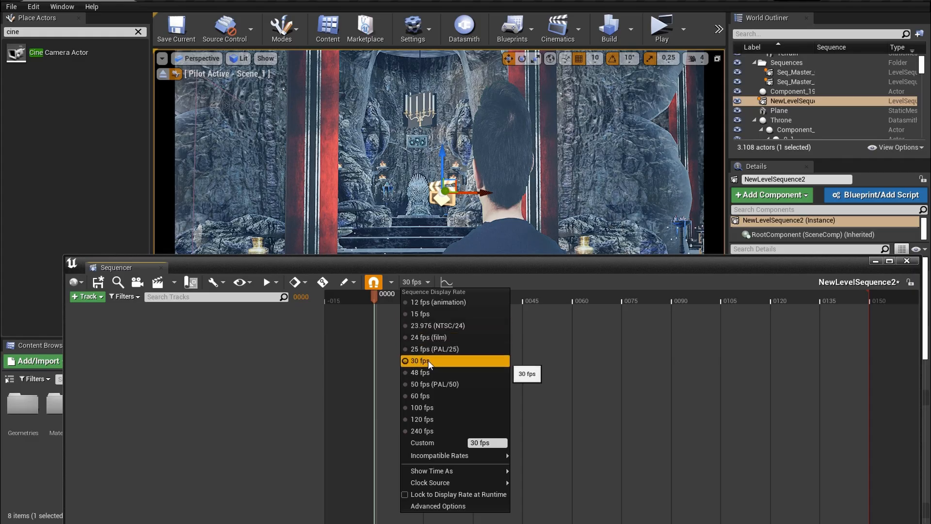
left_click(530, 347)
left_click_drag(367, 262, 300, 330)
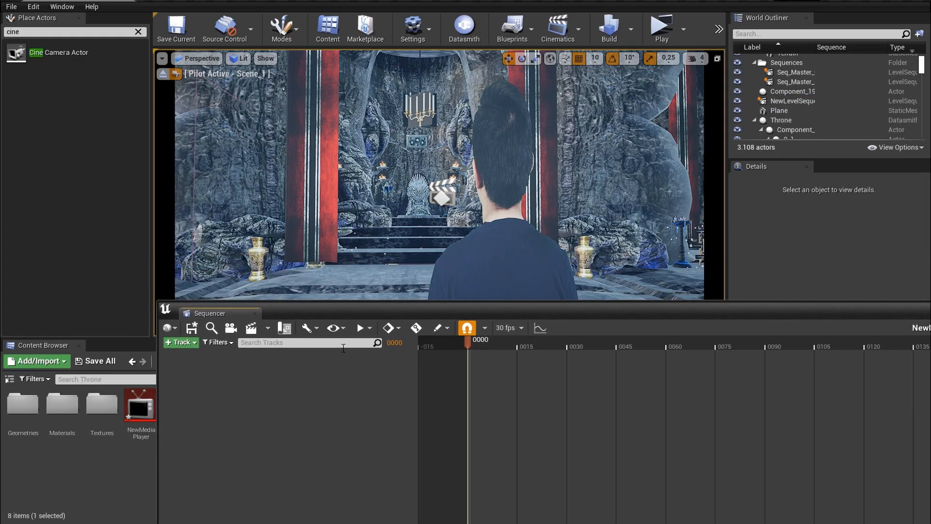
- Add the Scene_1 camera actor to the sequence and scrub the playhead to frame 54
left_click(185, 345)
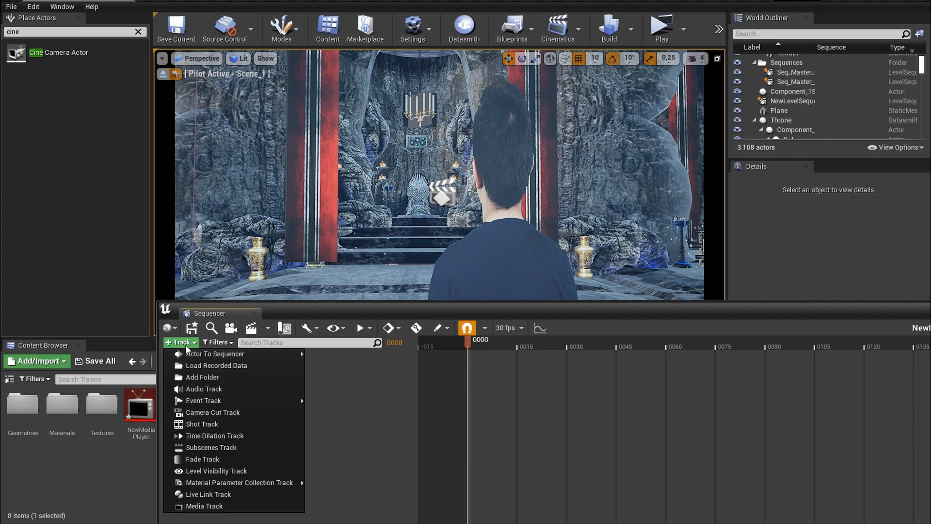
mouse_move(194, 355)
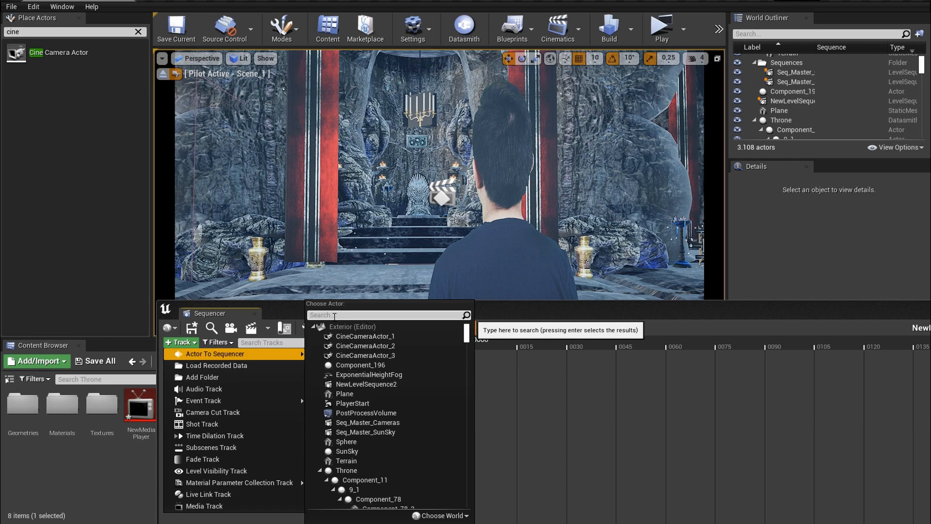
type("sce")
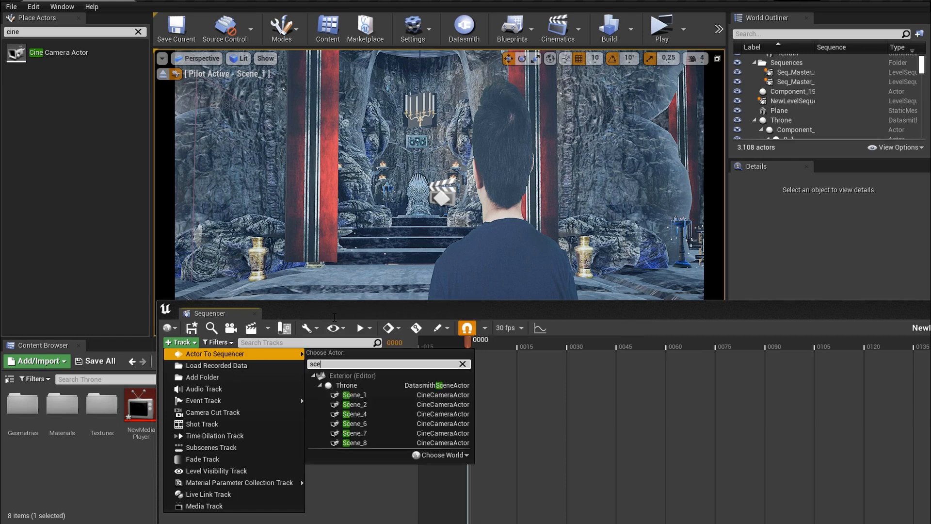
left_click(358, 395)
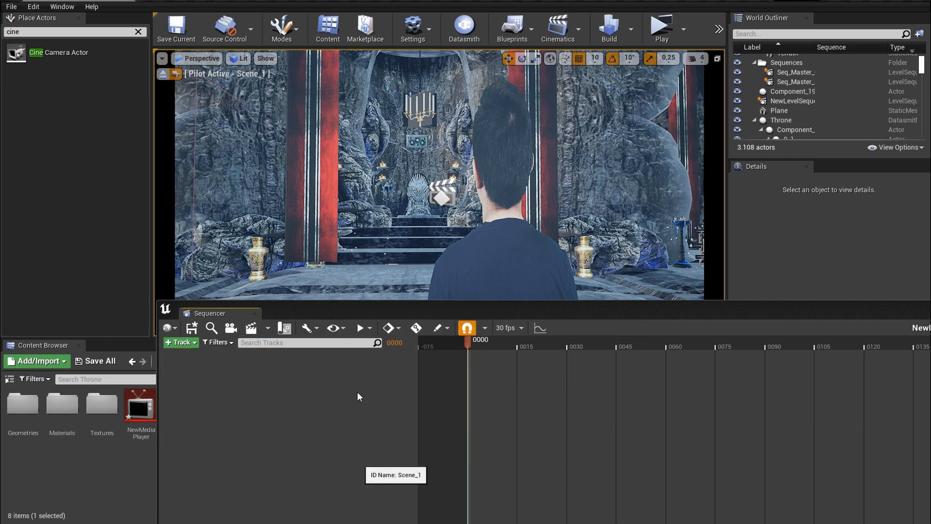
left_click_drag(388, 310, 213, 357)
left_click_drag(291, 391, 474, 389)
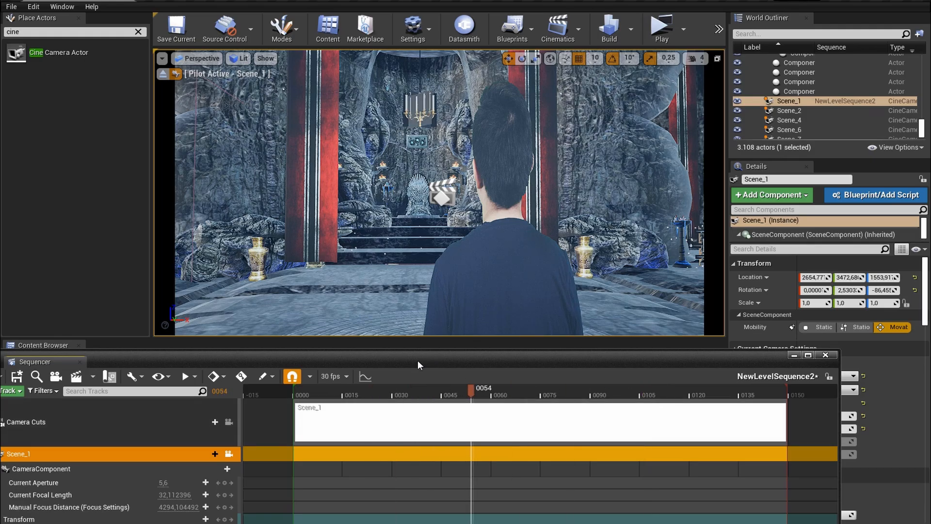
- Add a Media Track to the sequence and place the test image media source on it
left_click_drag(443, 360, 619, 211)
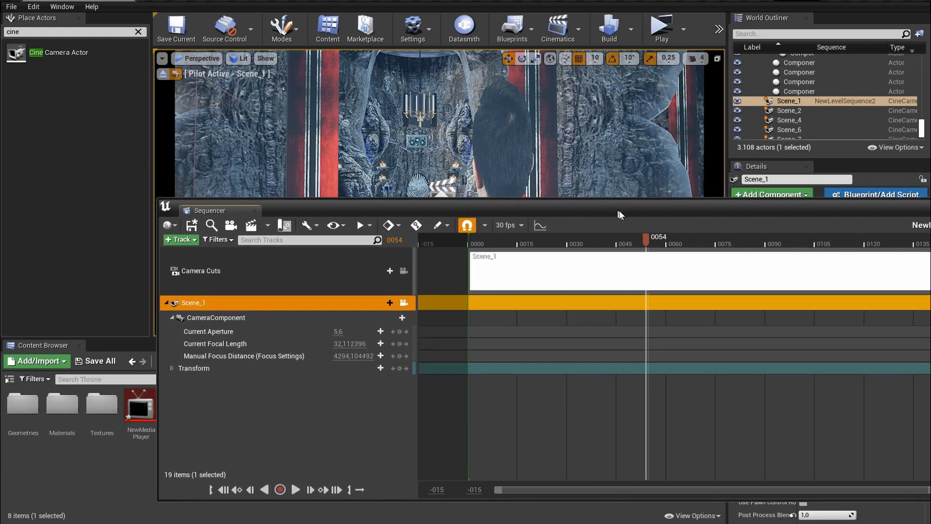
left_click(190, 243)
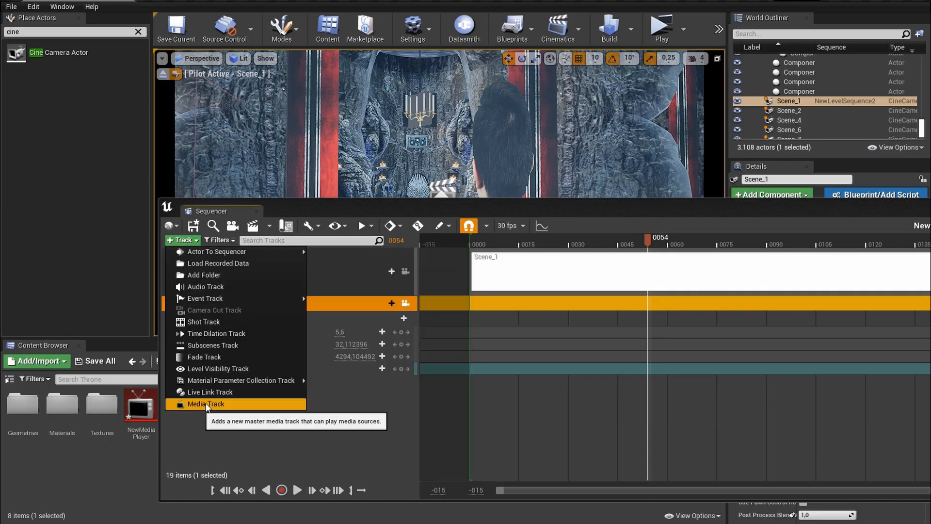
left_click(206, 404)
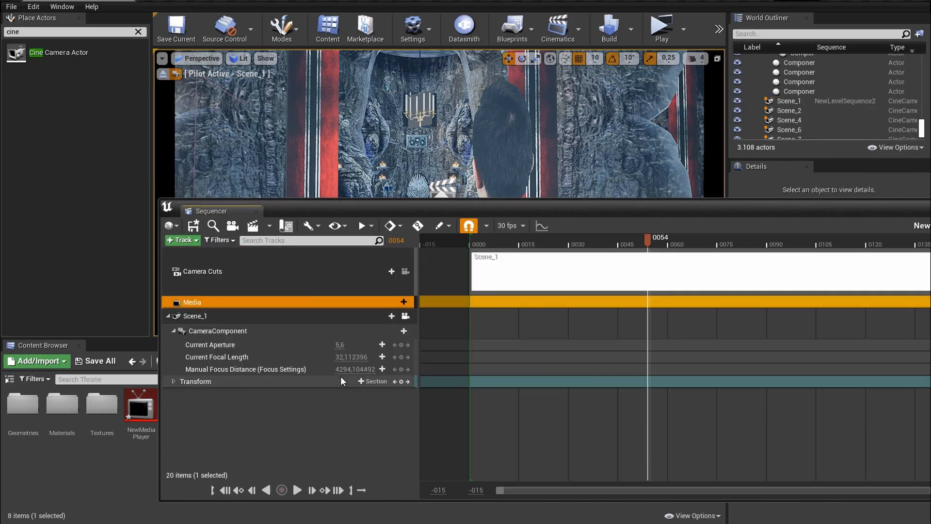
left_click(395, 302)
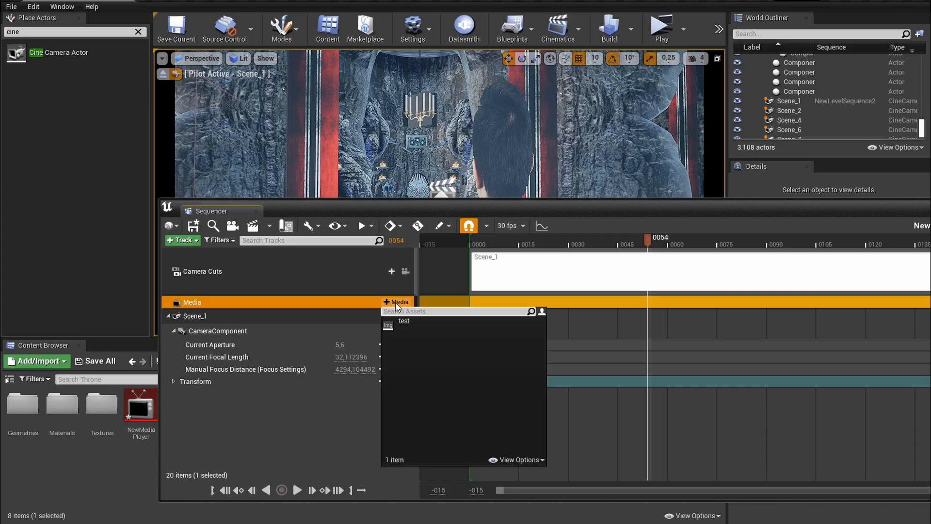
left_click(402, 331)
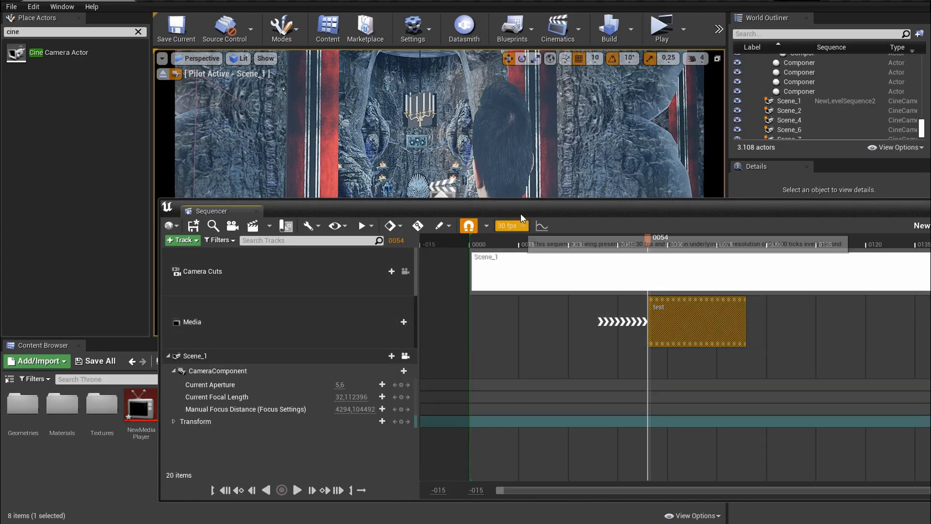
- Move and stretch the test media clip so that it spans from frame 21 to frame 150
left_click_drag(519, 209, 330, 217)
left_click_drag(507, 334, 775, 341)
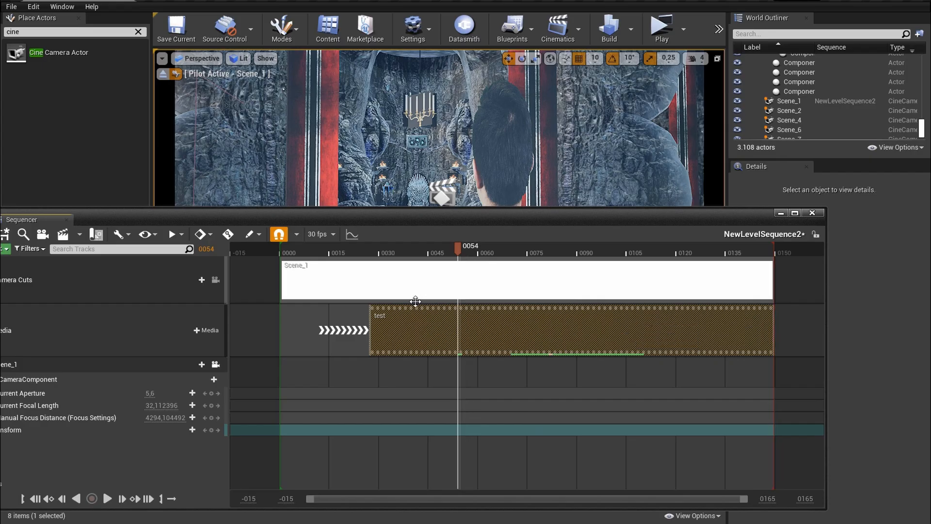
left_click_drag(399, 329, 466, 324)
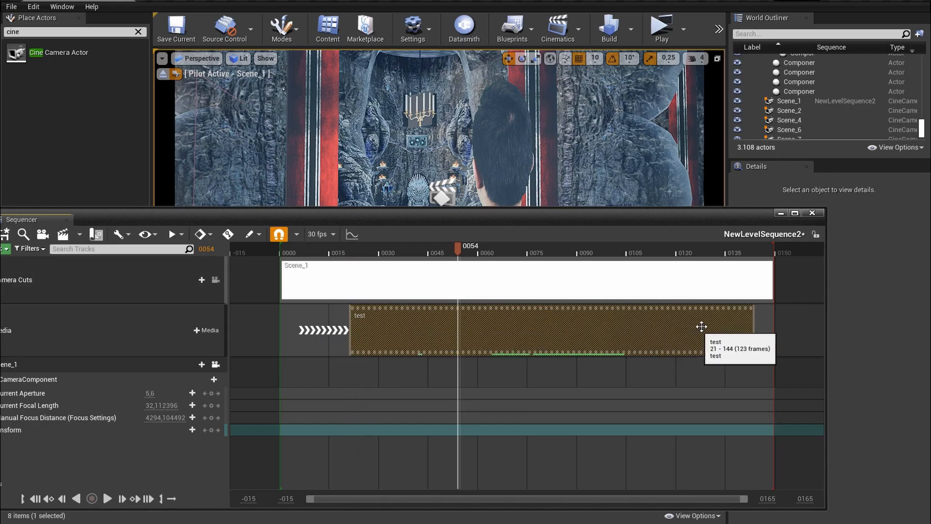
left_click_drag(760, 321, 775, 321)
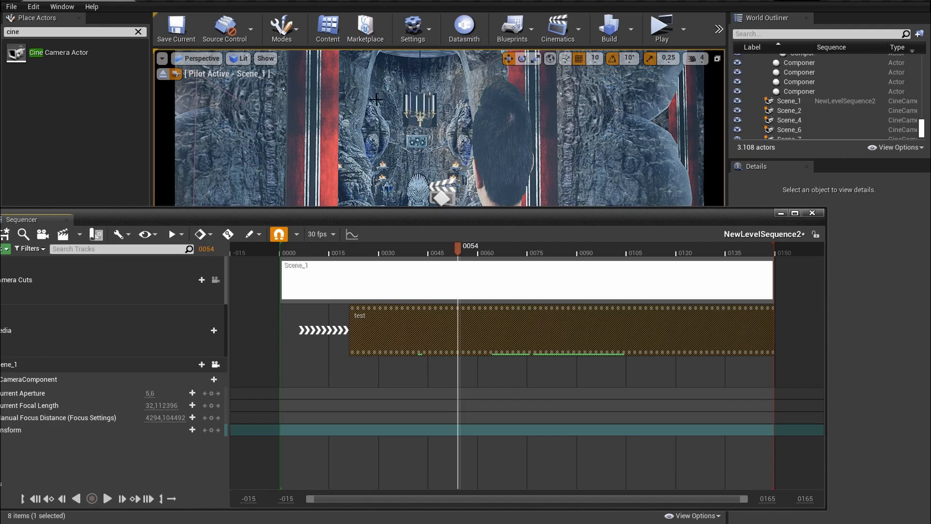
left_click_drag(476, 217, 494, 210)
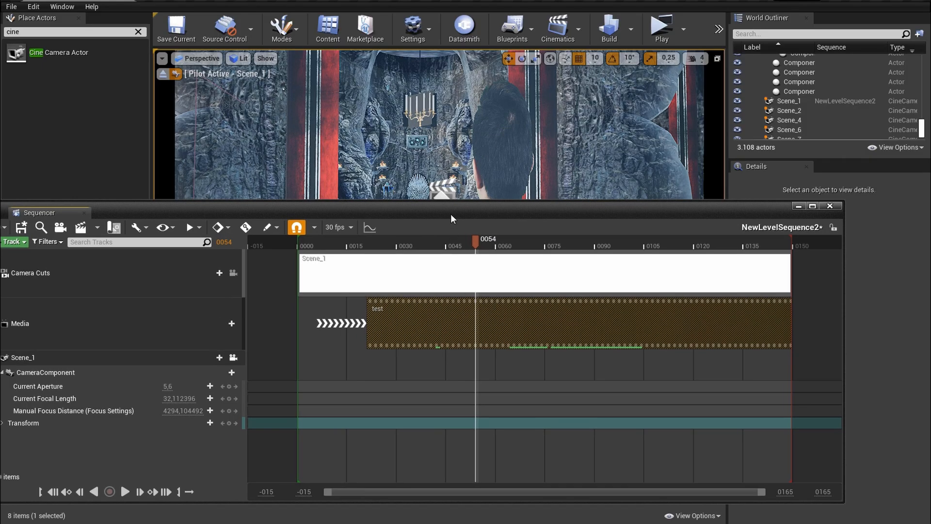
- Assign the NewMediaPlayer_Video media texture to the test clip on the Media track
left_click_drag(456, 205, 529, 183)
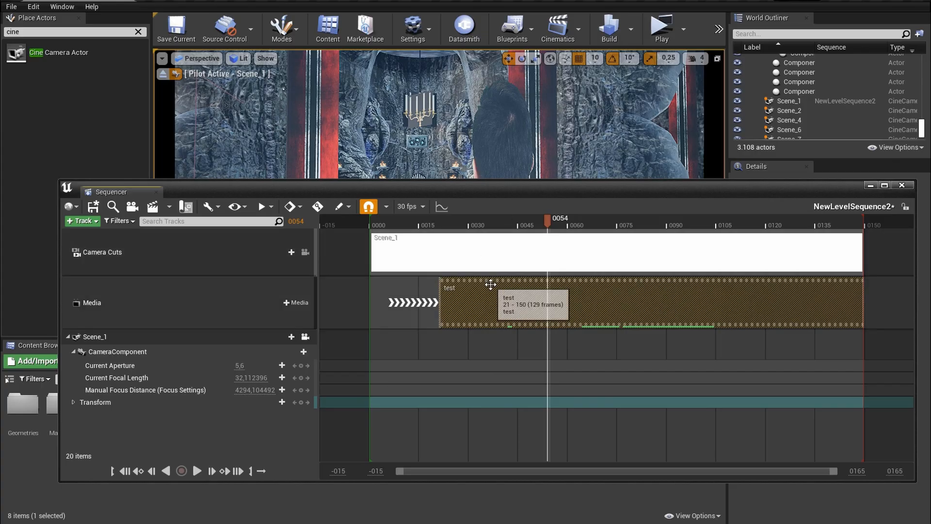
right_click(474, 300)
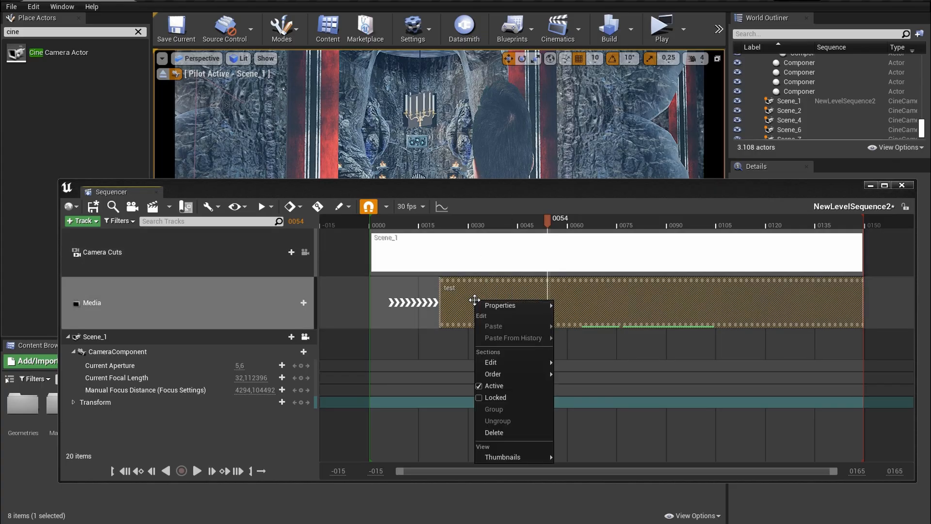
mouse_move(488, 305)
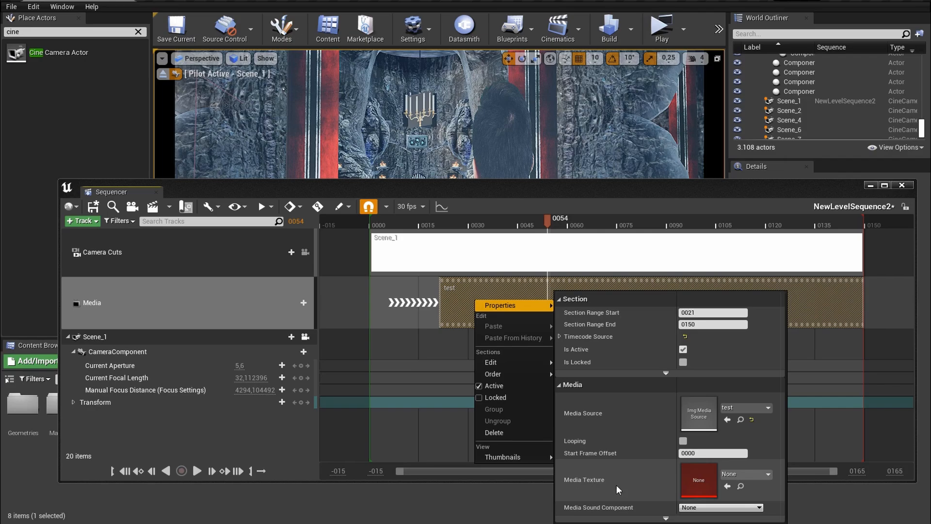
left_click(741, 475)
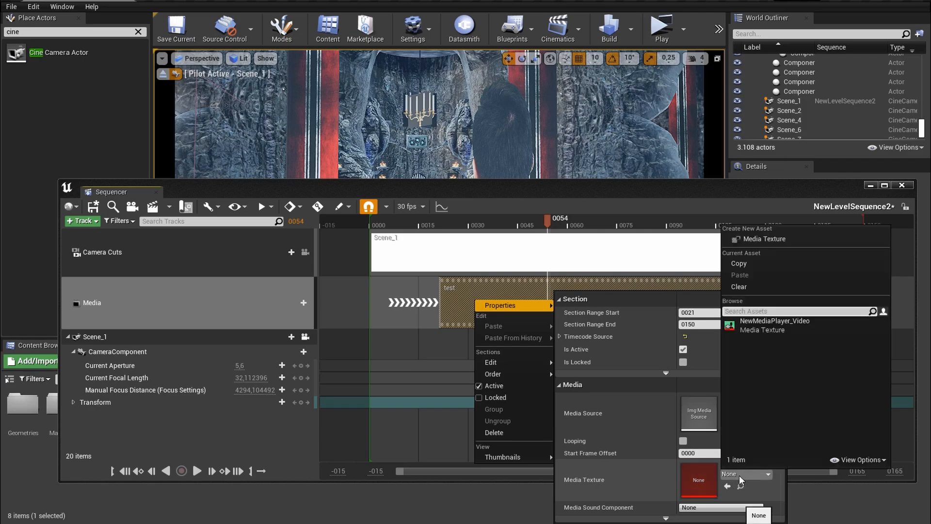
left_click(764, 323)
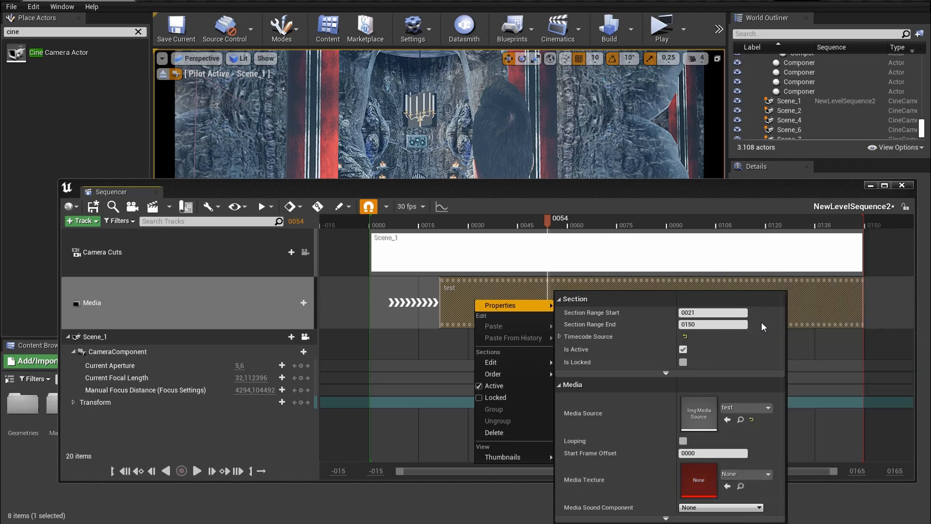
left_click(391, 184)
- Play the sequence from the beginning and again from about frame 21 to check the keyed footage in the viewport
left_click_drag(388, 186, 379, 303)
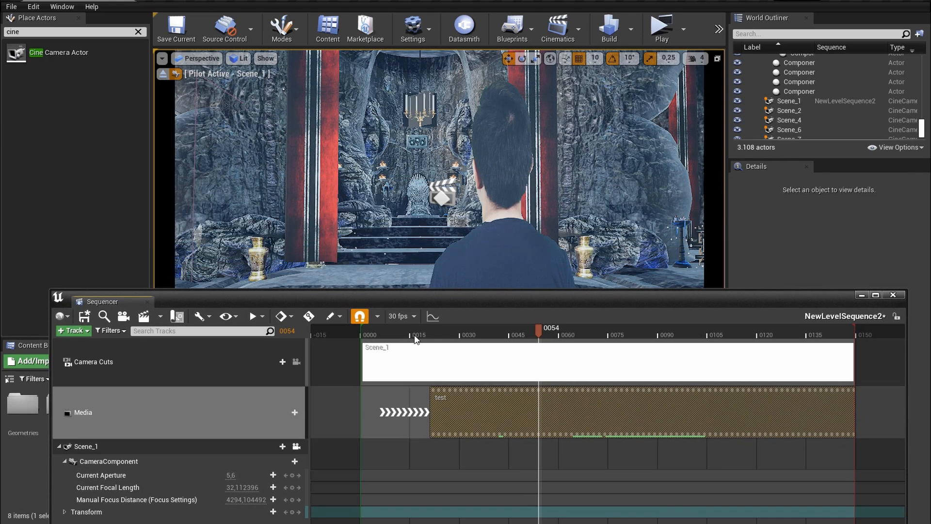
left_click(371, 330)
key("space")
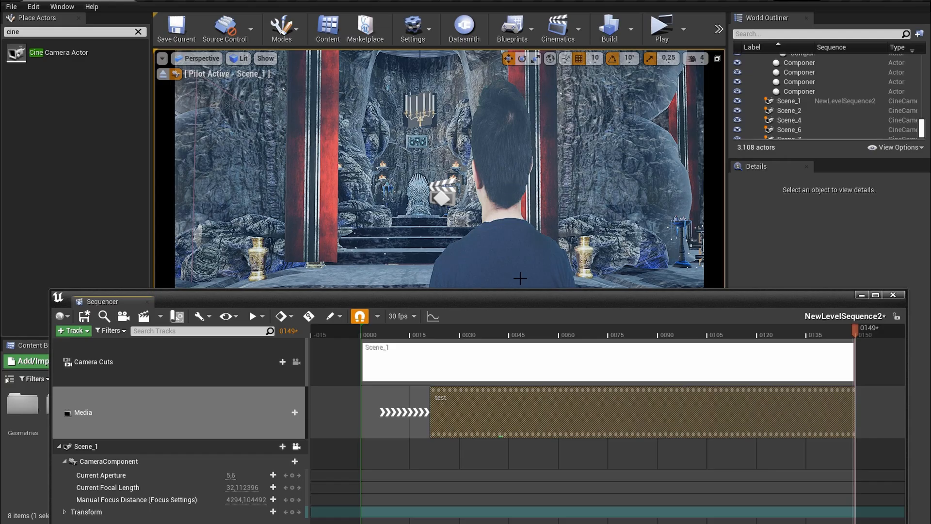
left_click(432, 334)
key("space")
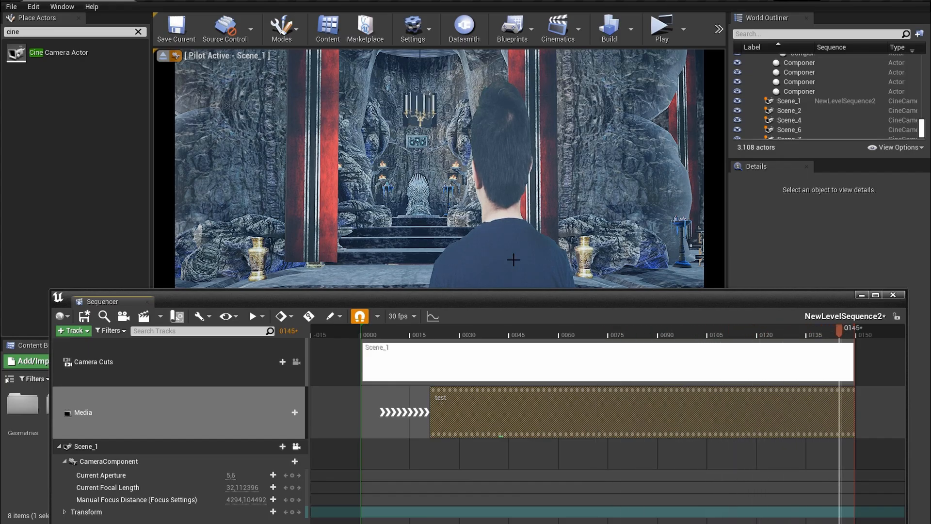
- Set the Manual Focus Distance of the Scene_1 camera to 500 in the sequence
left_click_drag(504, 302, 544, 159)
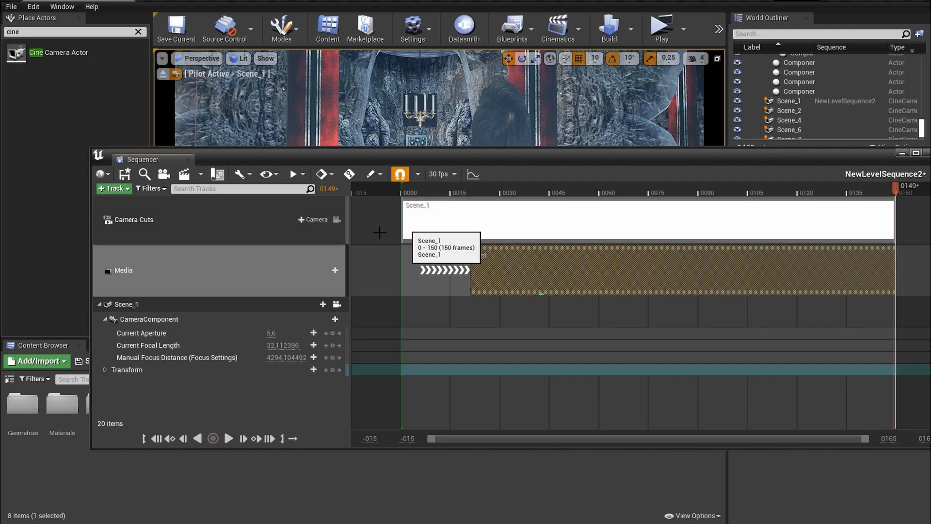
left_click_drag(355, 154, 409, 211)
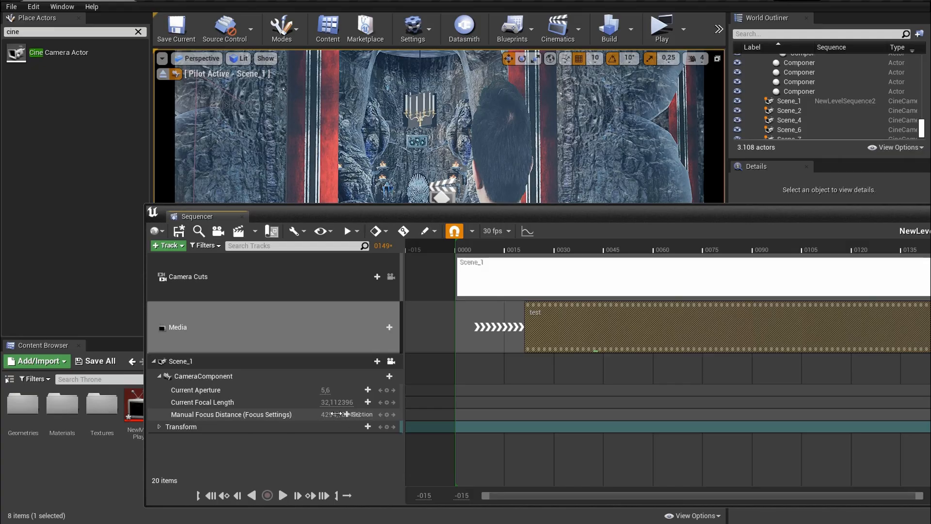
left_click_drag(413, 201, 383, 289)
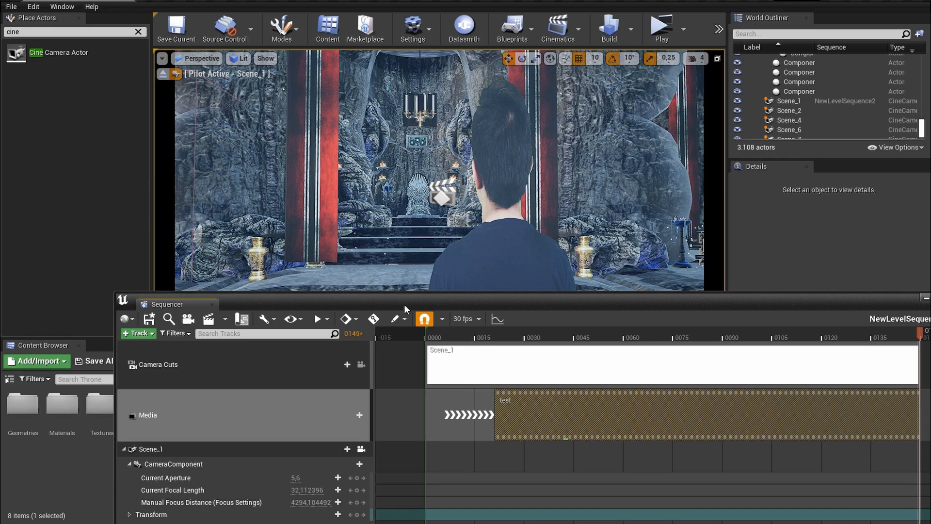
left_click_drag(404, 304, 433, 176)
left_click(340, 372)
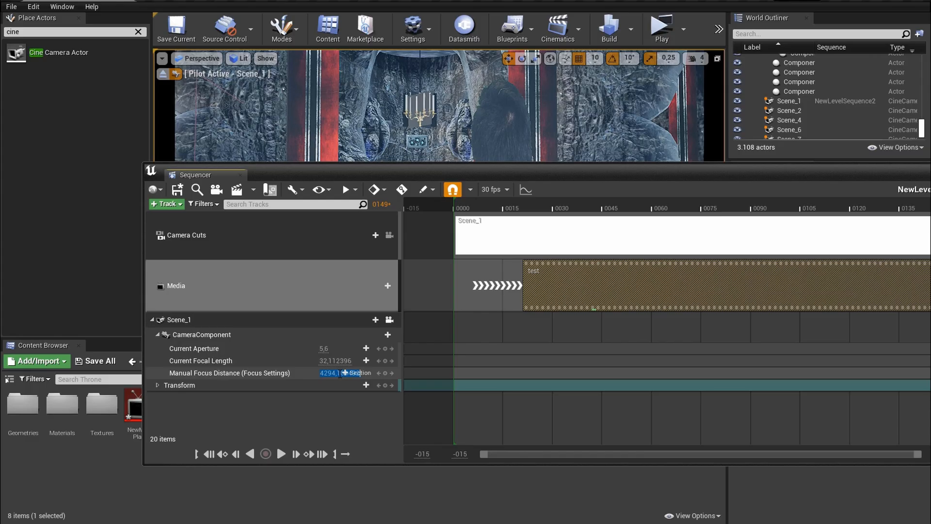
type("500")
key("Return")
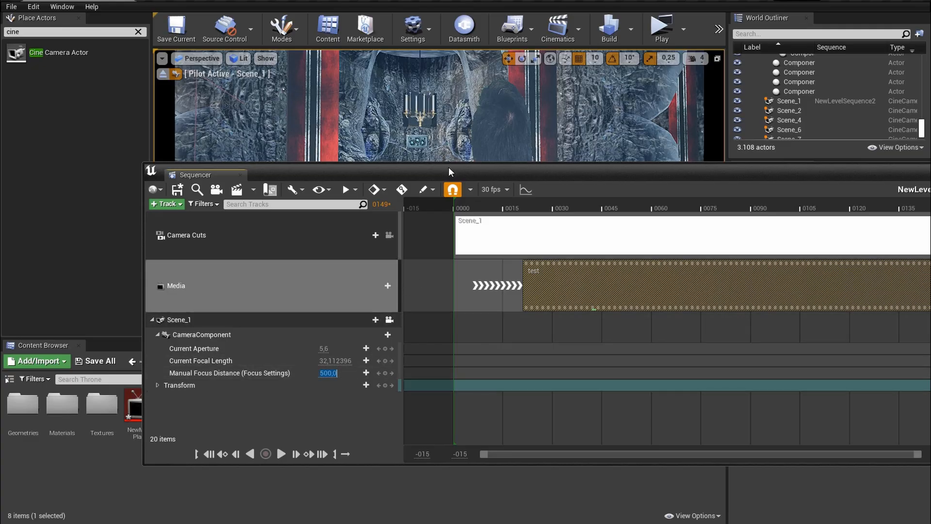
left_click_drag(450, 167, 411, 254)
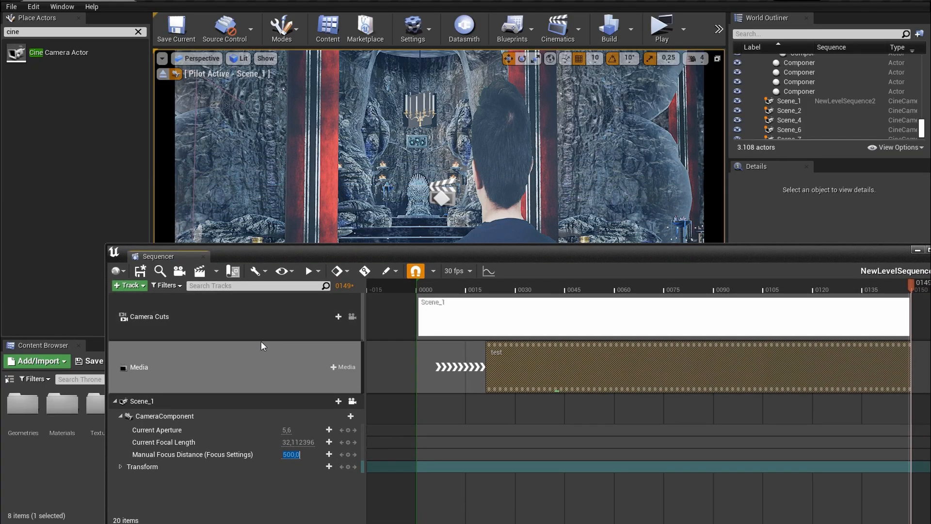
- Open the movie render settings for the sequence and review the output format, resolution and compression quality
left_click(200, 272)
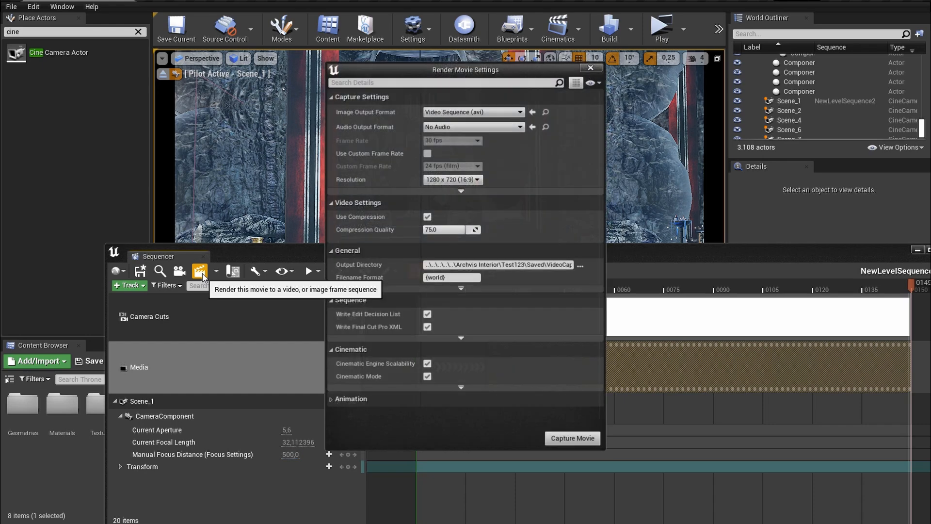
left_click_drag(491, 66, 436, 81)
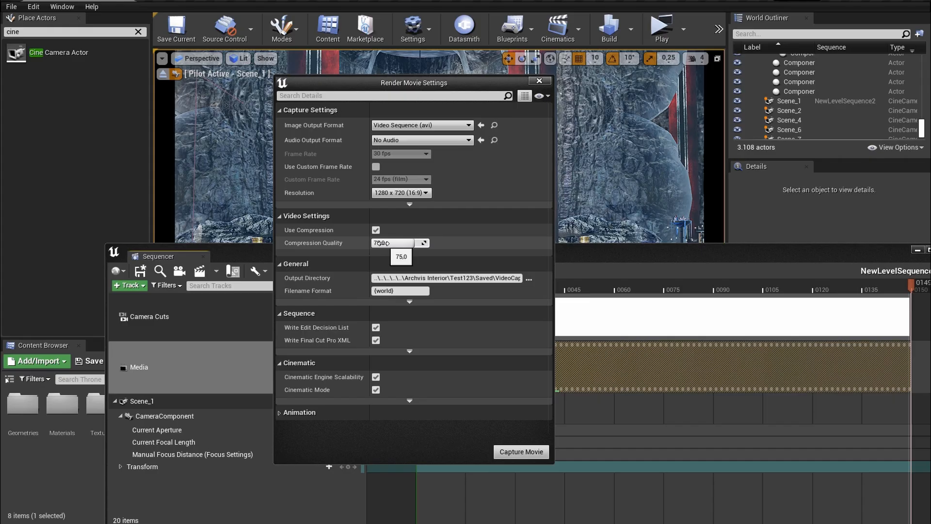
left_click_drag(381, 243, 382, 244)
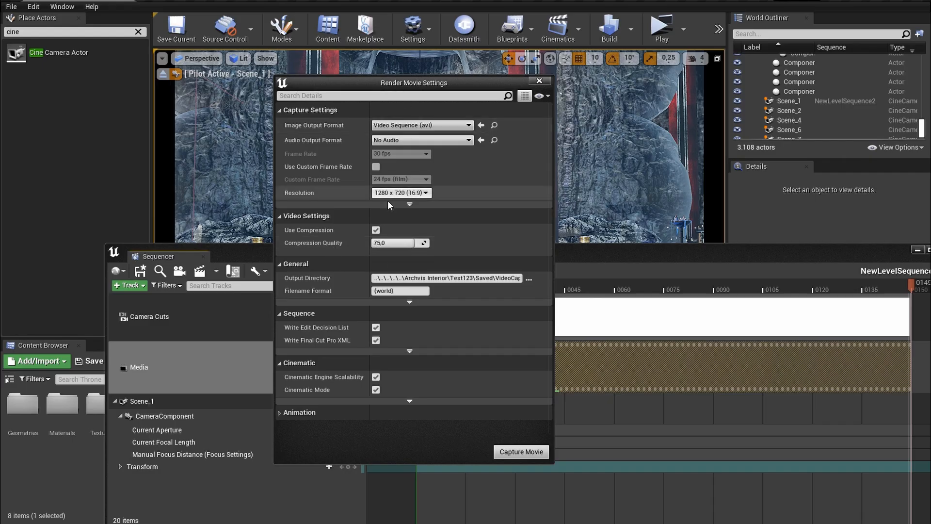
left_click_drag(426, 83, 276, 124)
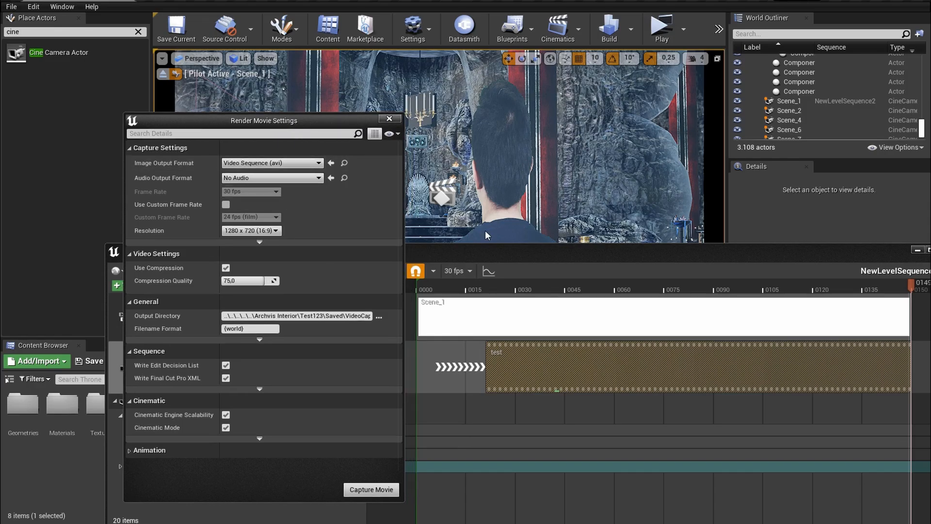